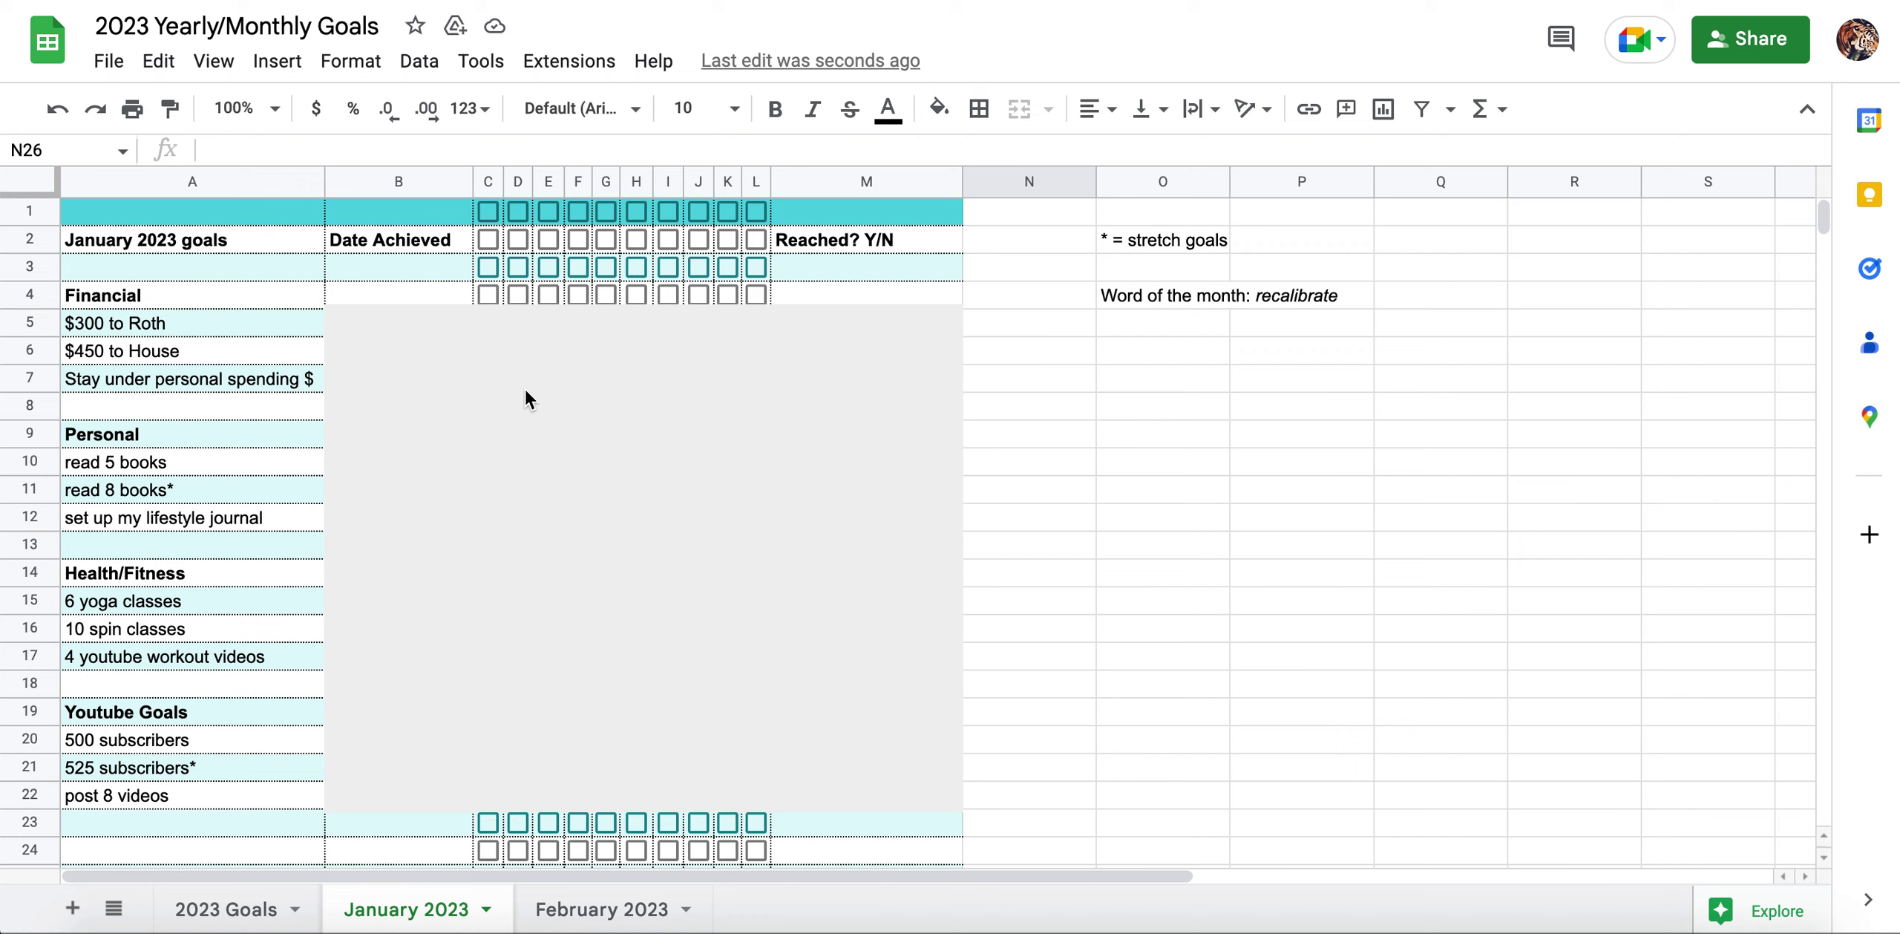
- Shorten the grey shape down to row 8, uncovering the Roth, House and personal spending rows
click(560, 397)
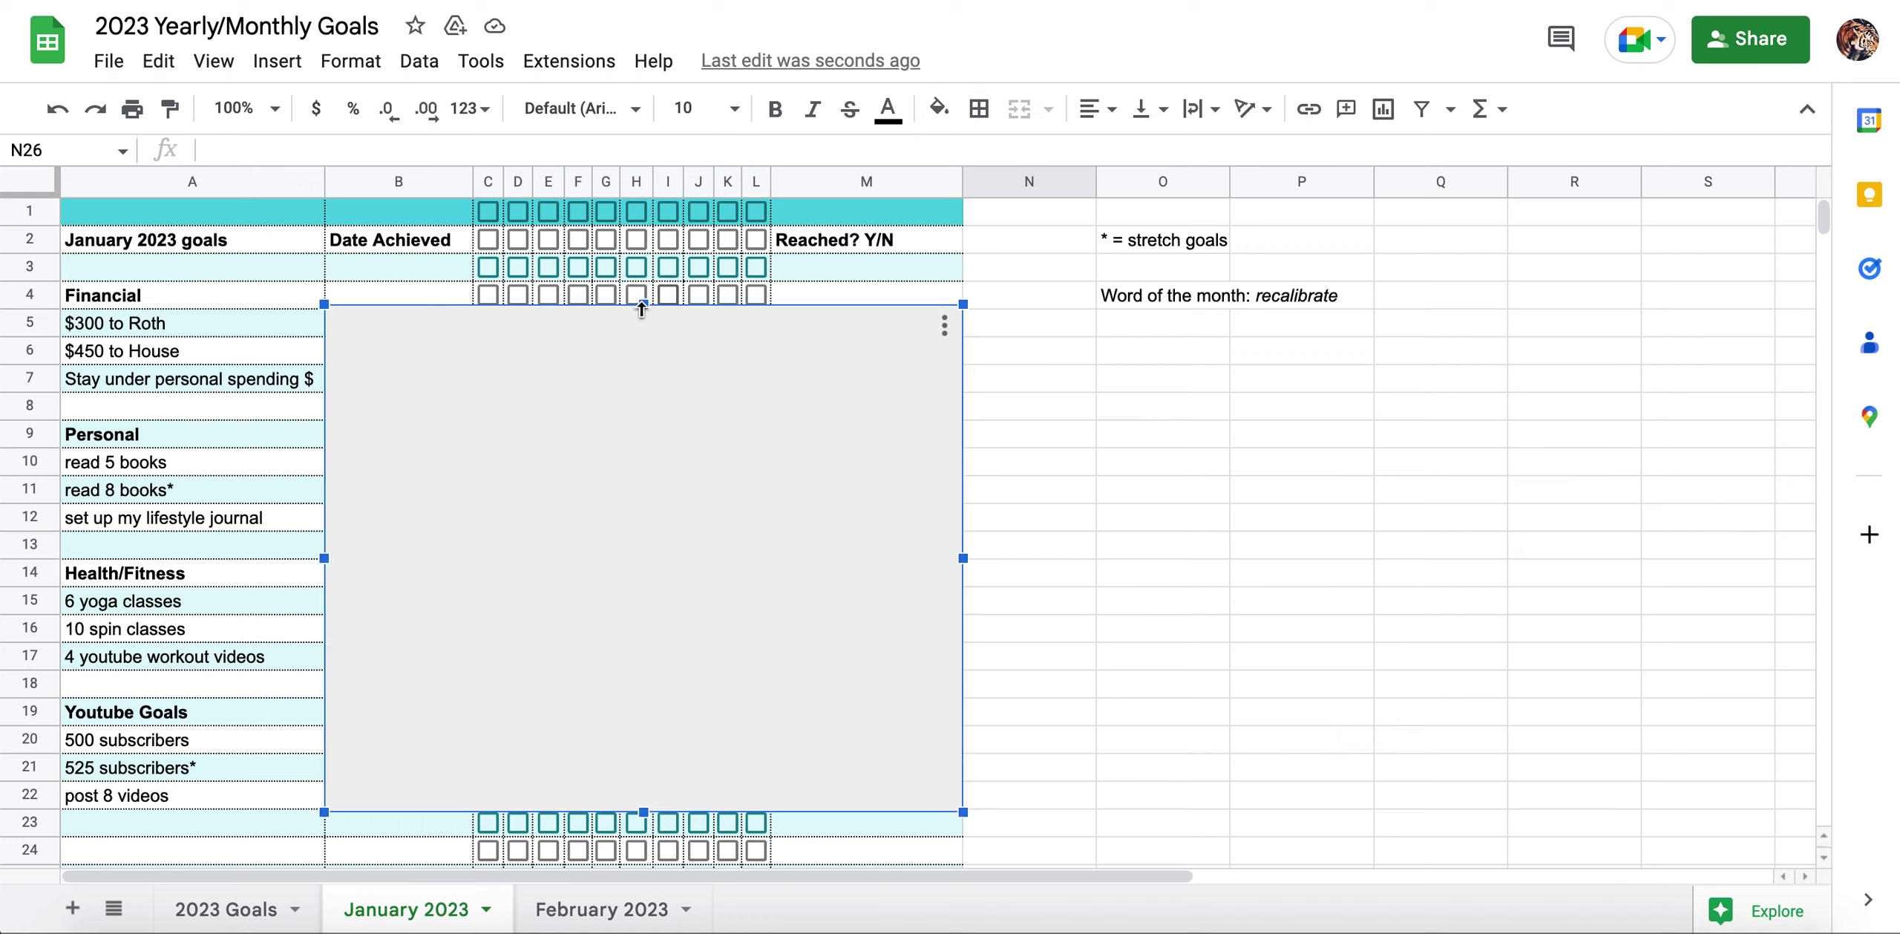
drag(641, 308, 636, 341)
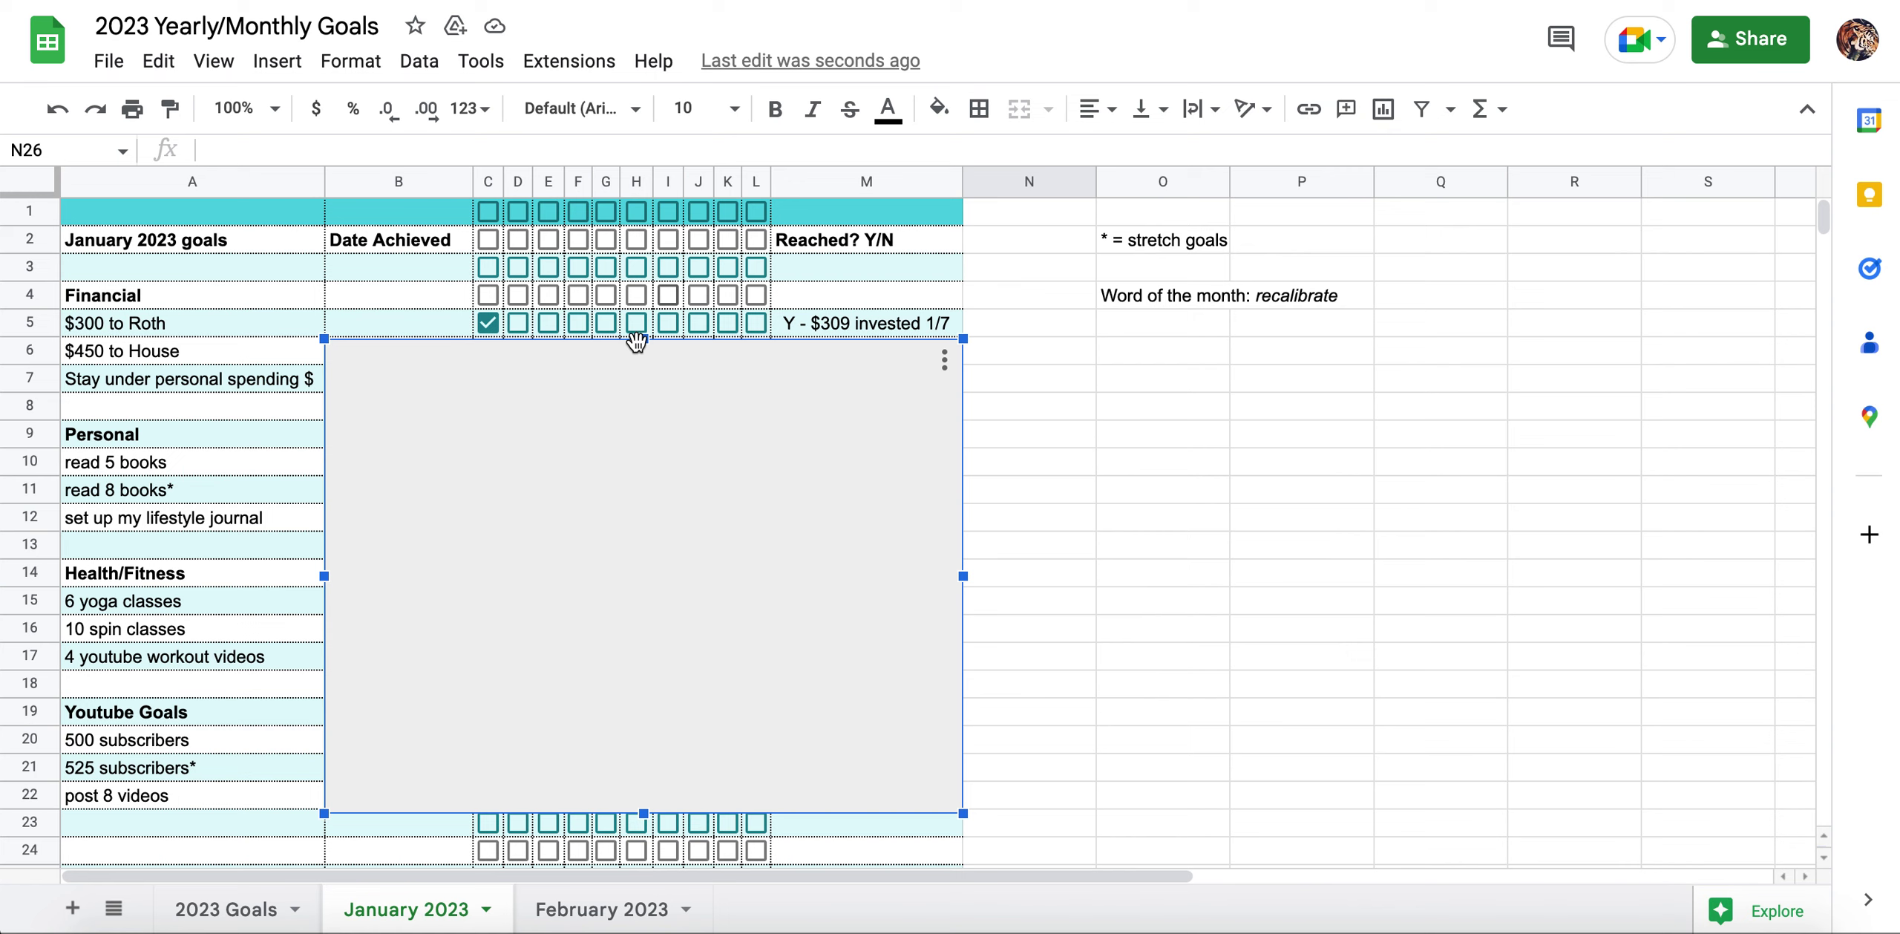
drag(643, 340, 643, 365)
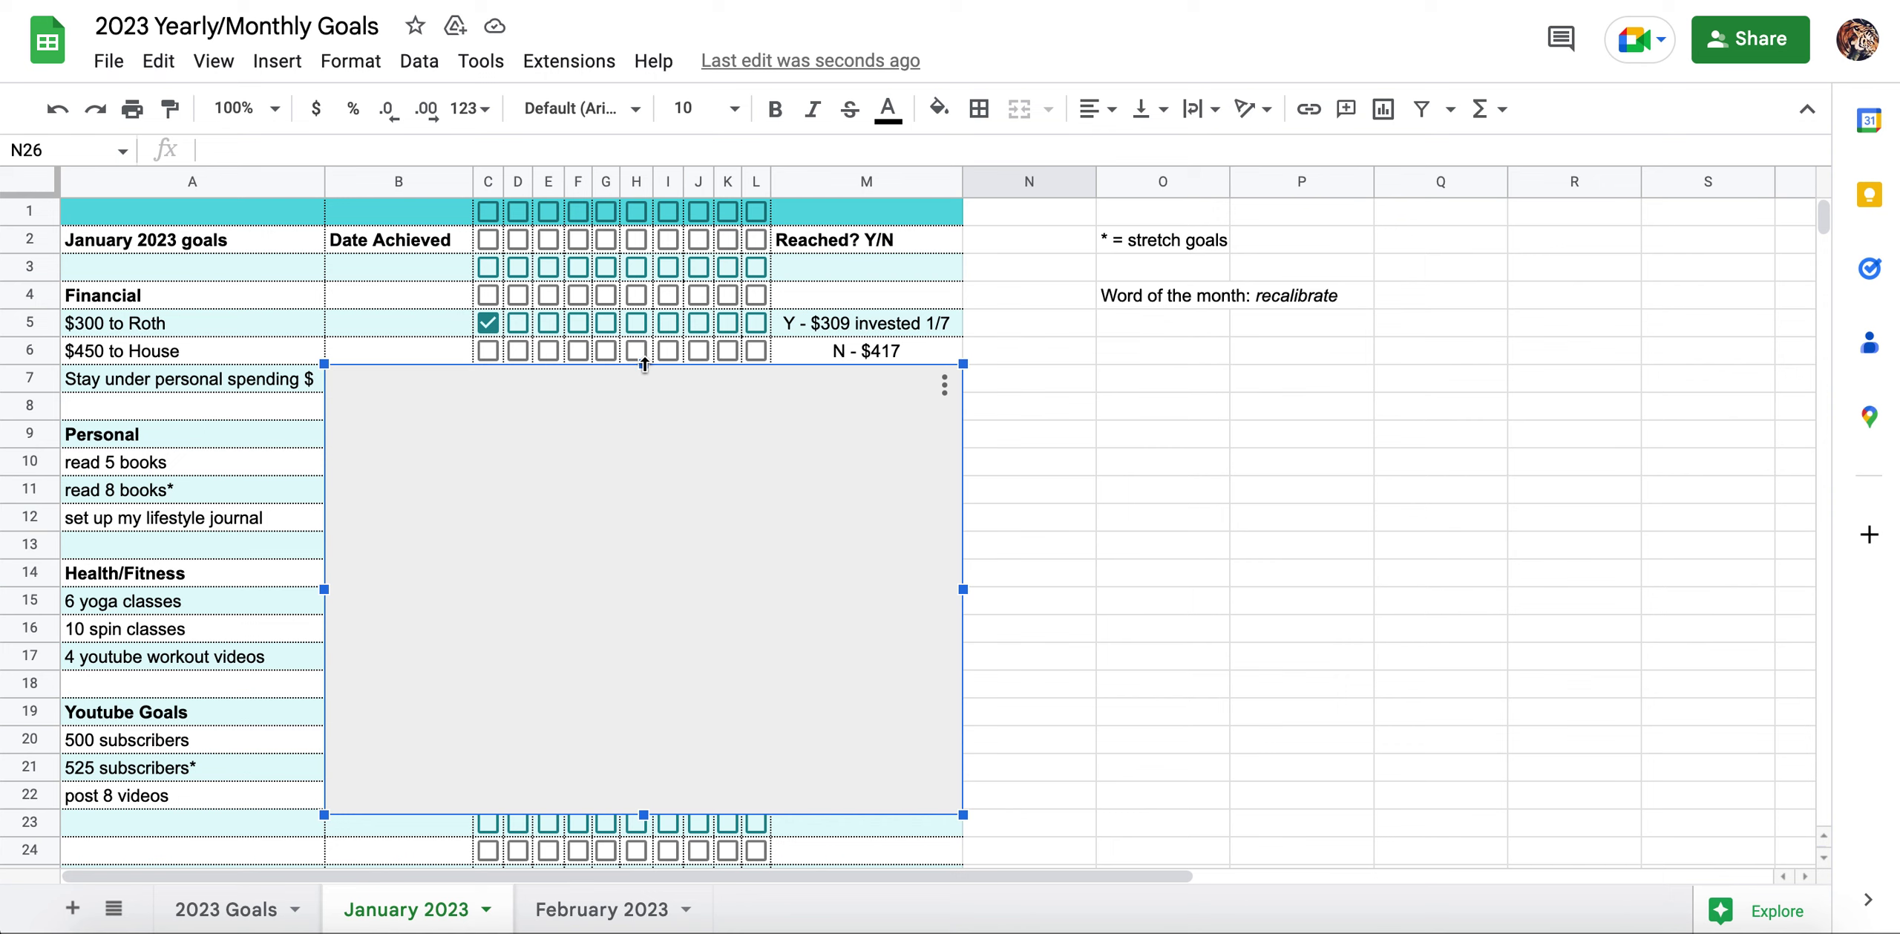
drag(644, 363, 642, 394)
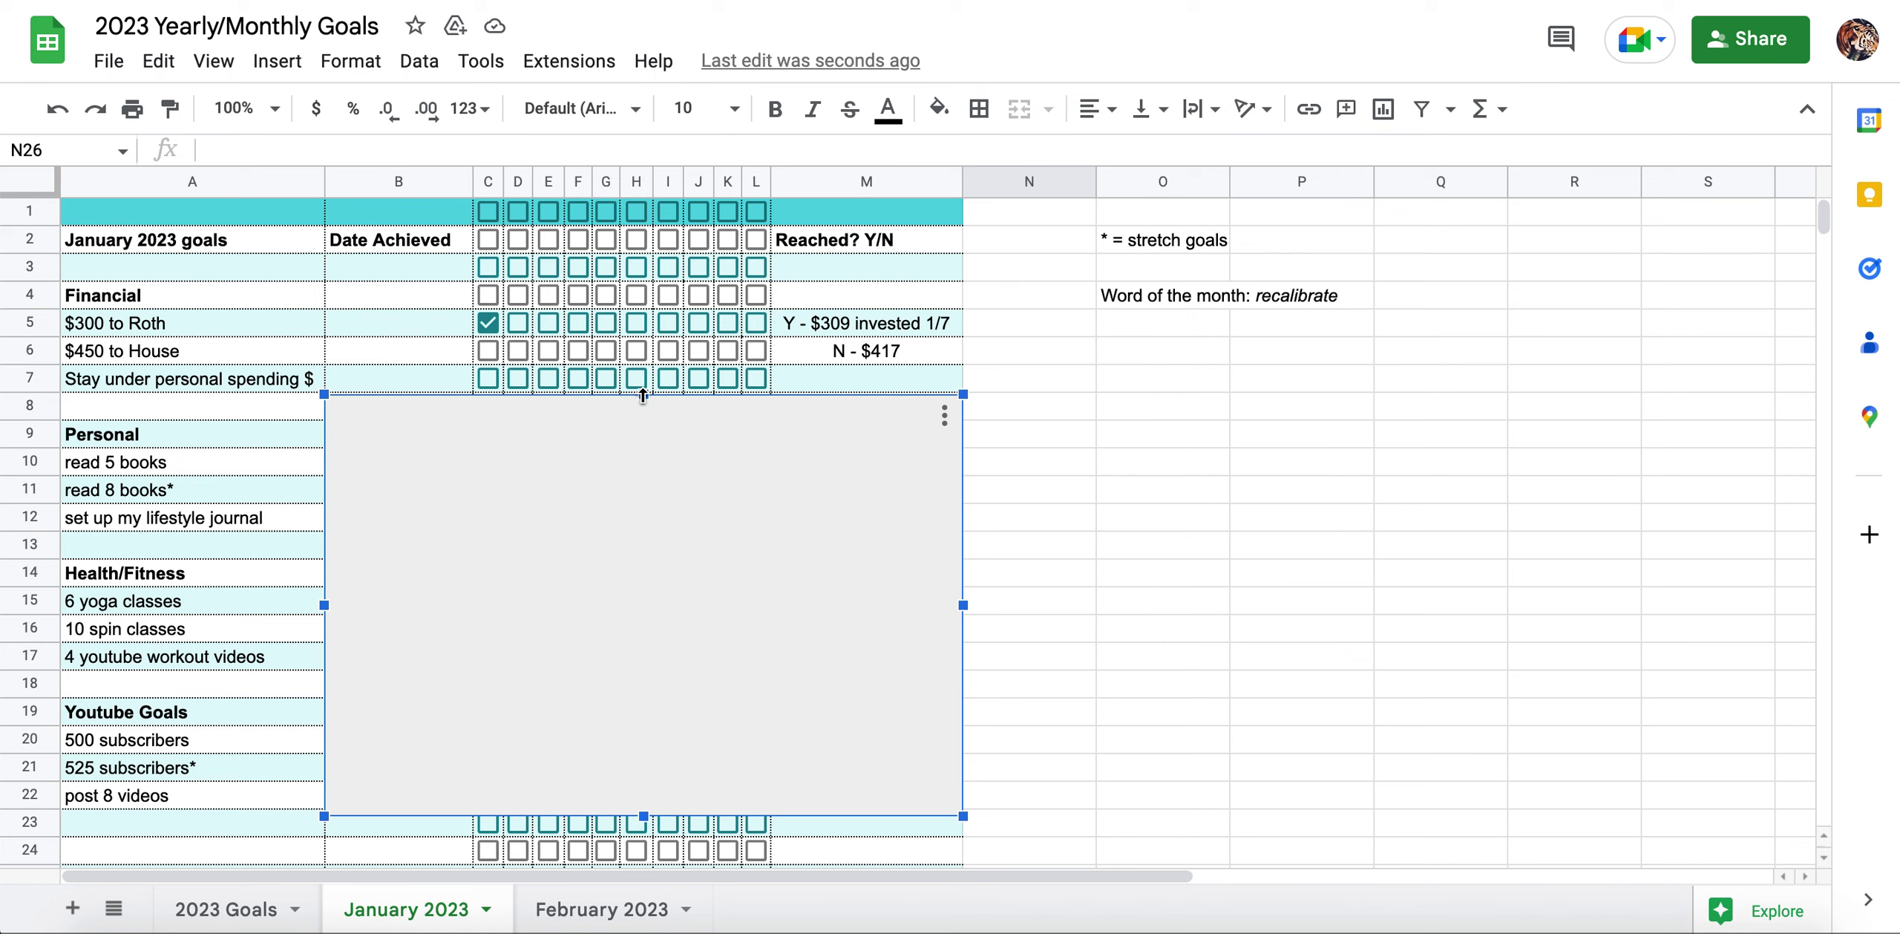
- Shrink the grey shape to row 13, revealing the read-books rows and lifestyle journal's 01/16/23 Y result
drag(642, 396, 635, 443)
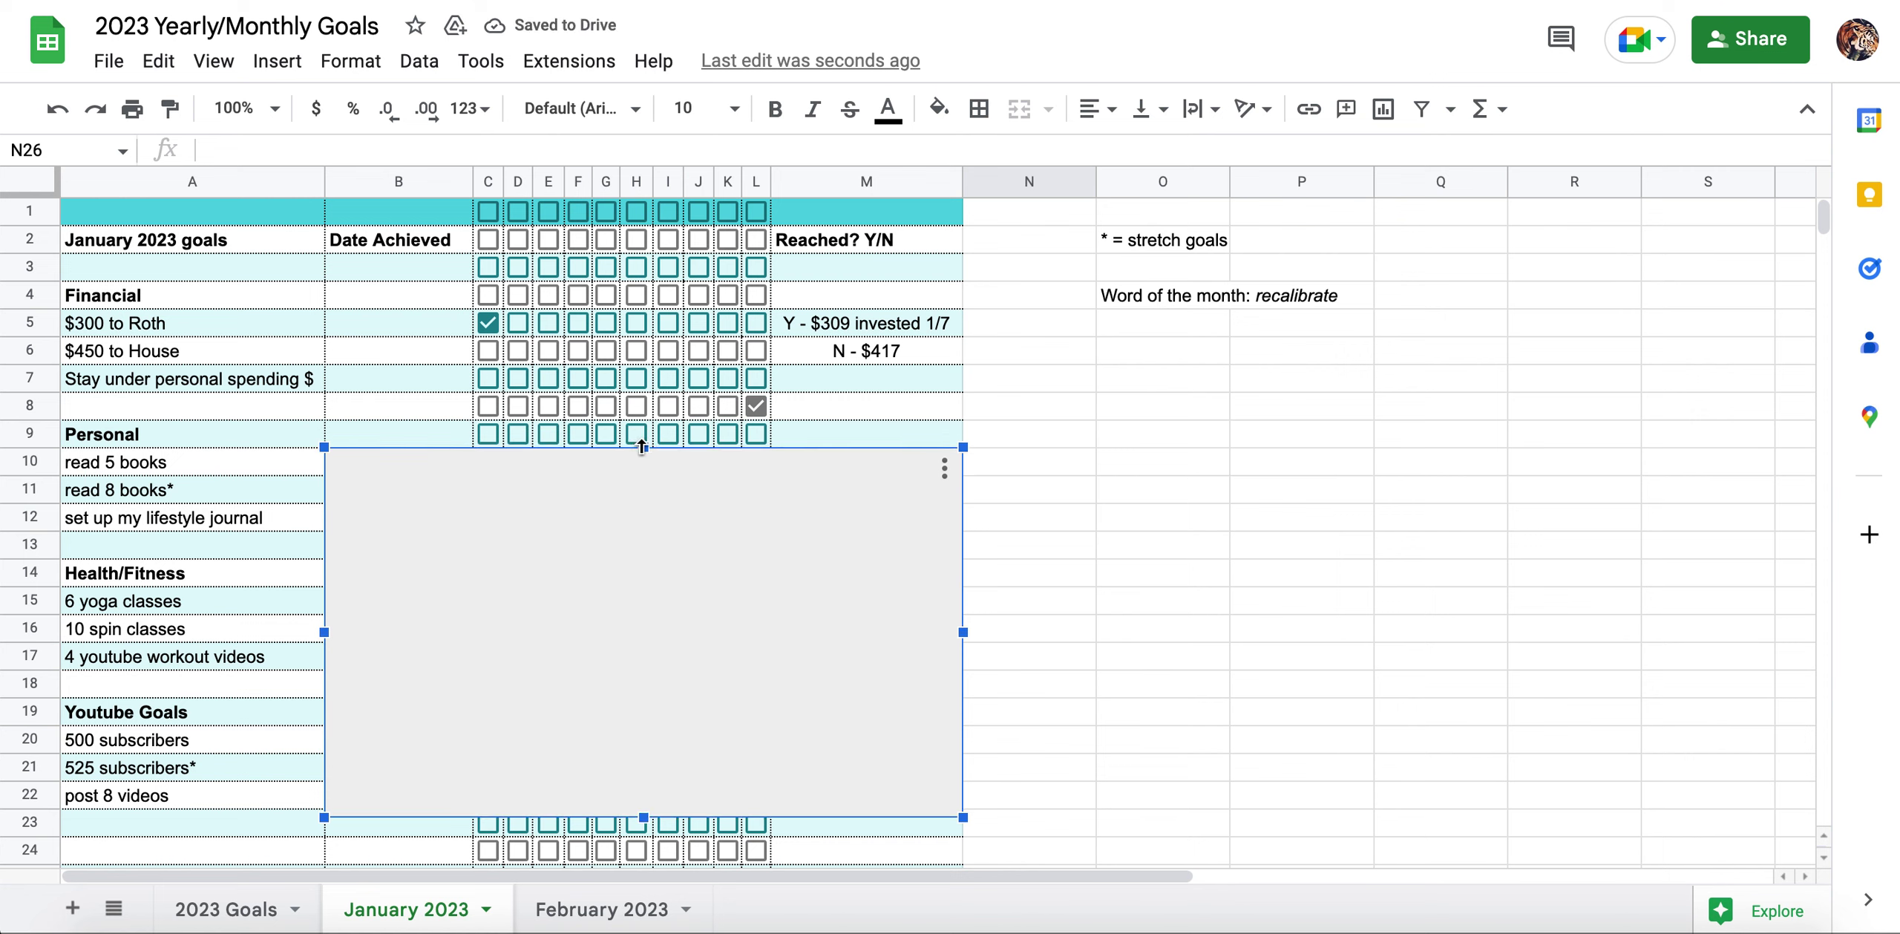
drag(642, 446, 630, 502)
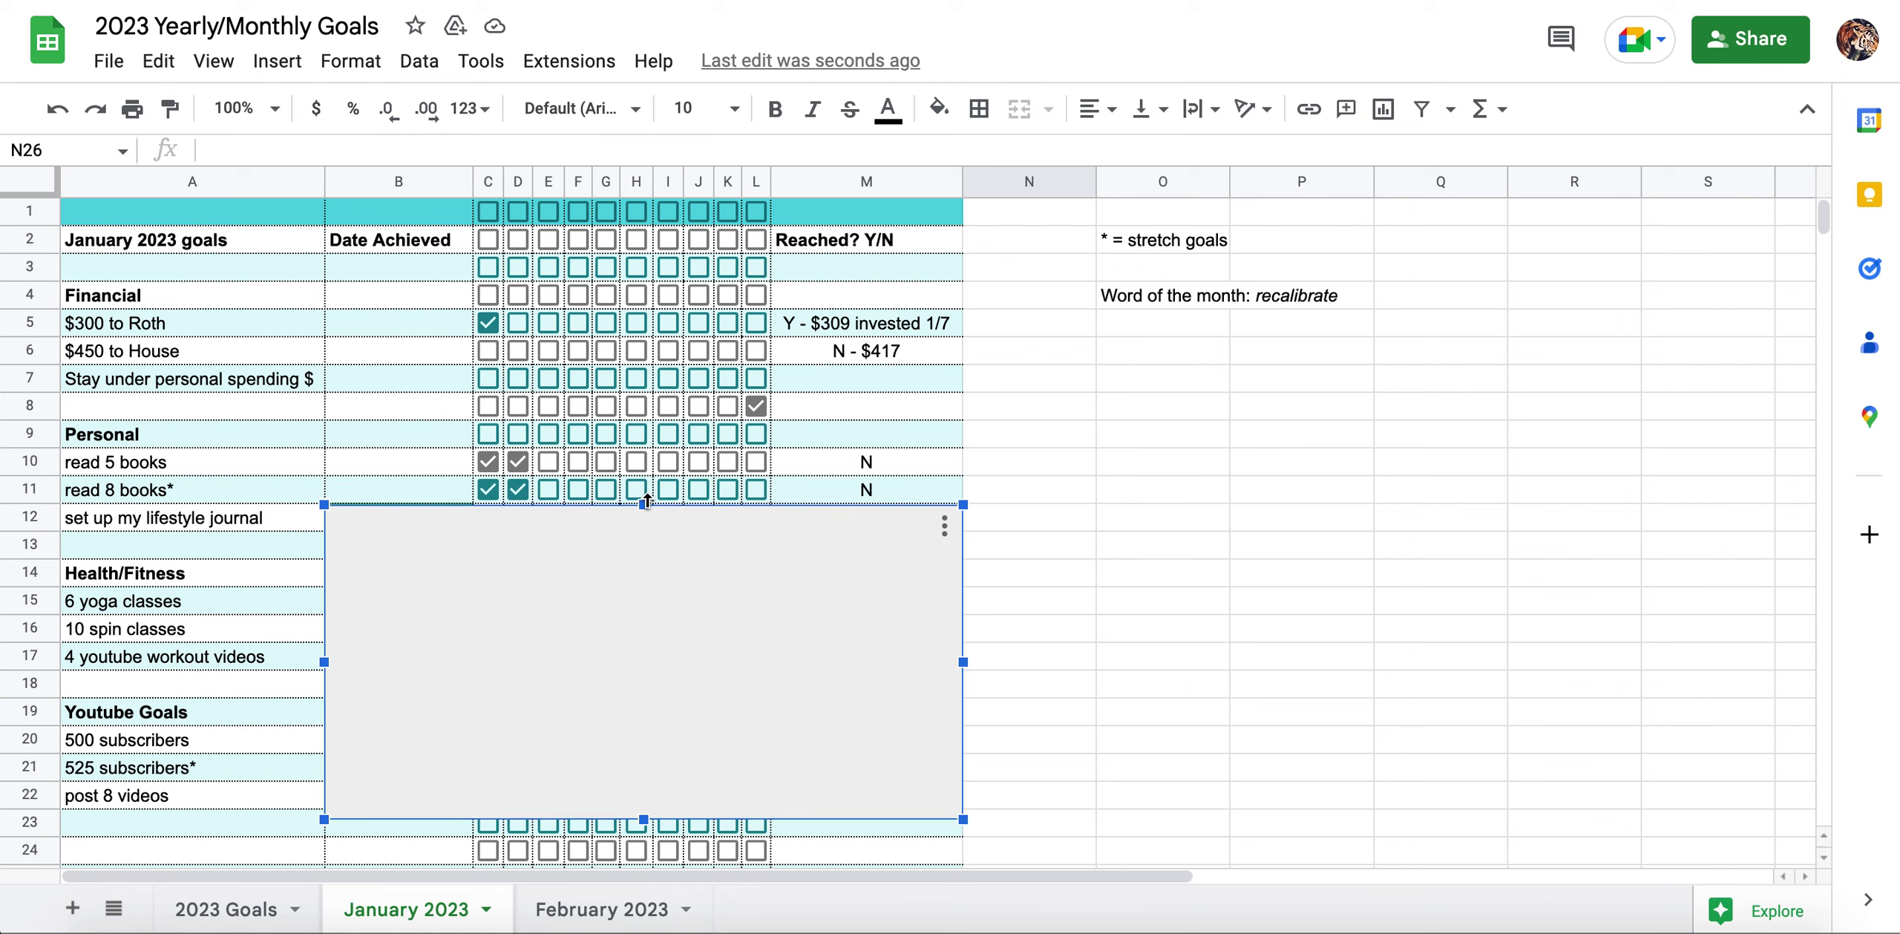
drag(645, 502, 642, 535)
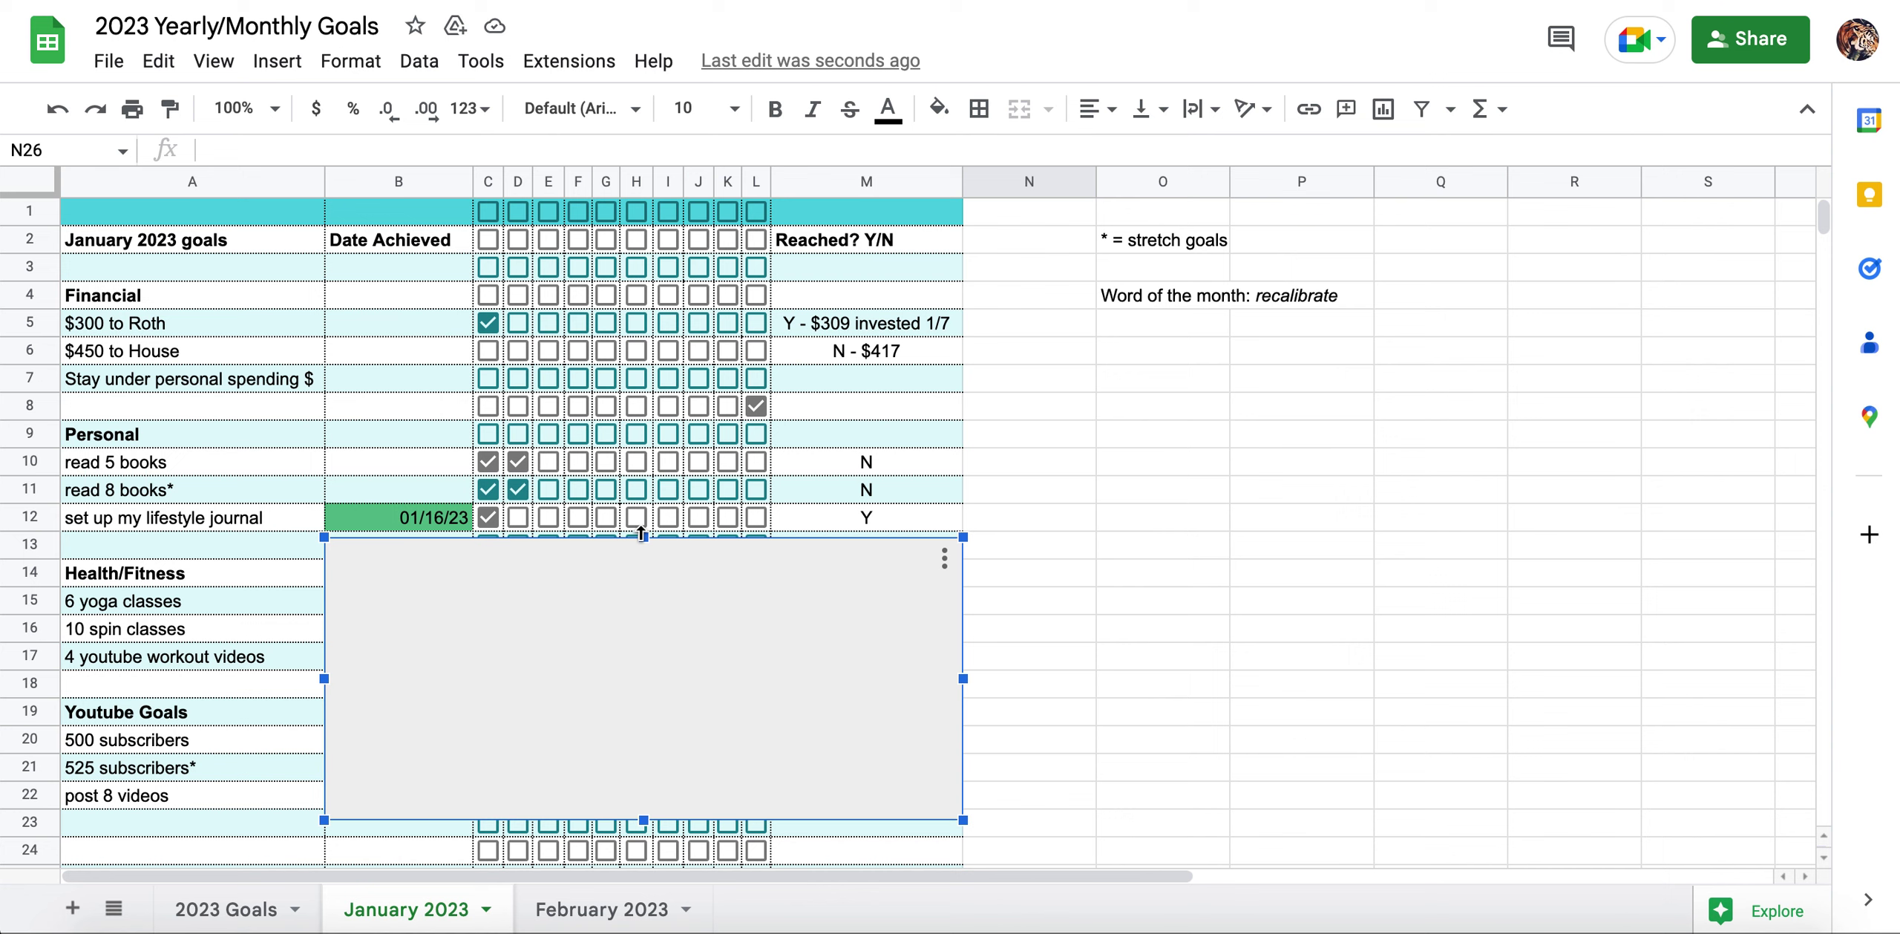
- Shrink the grey shape past row 15 to show Health/Fitness and the 6 yoga classes N result
drag(641, 533, 634, 579)
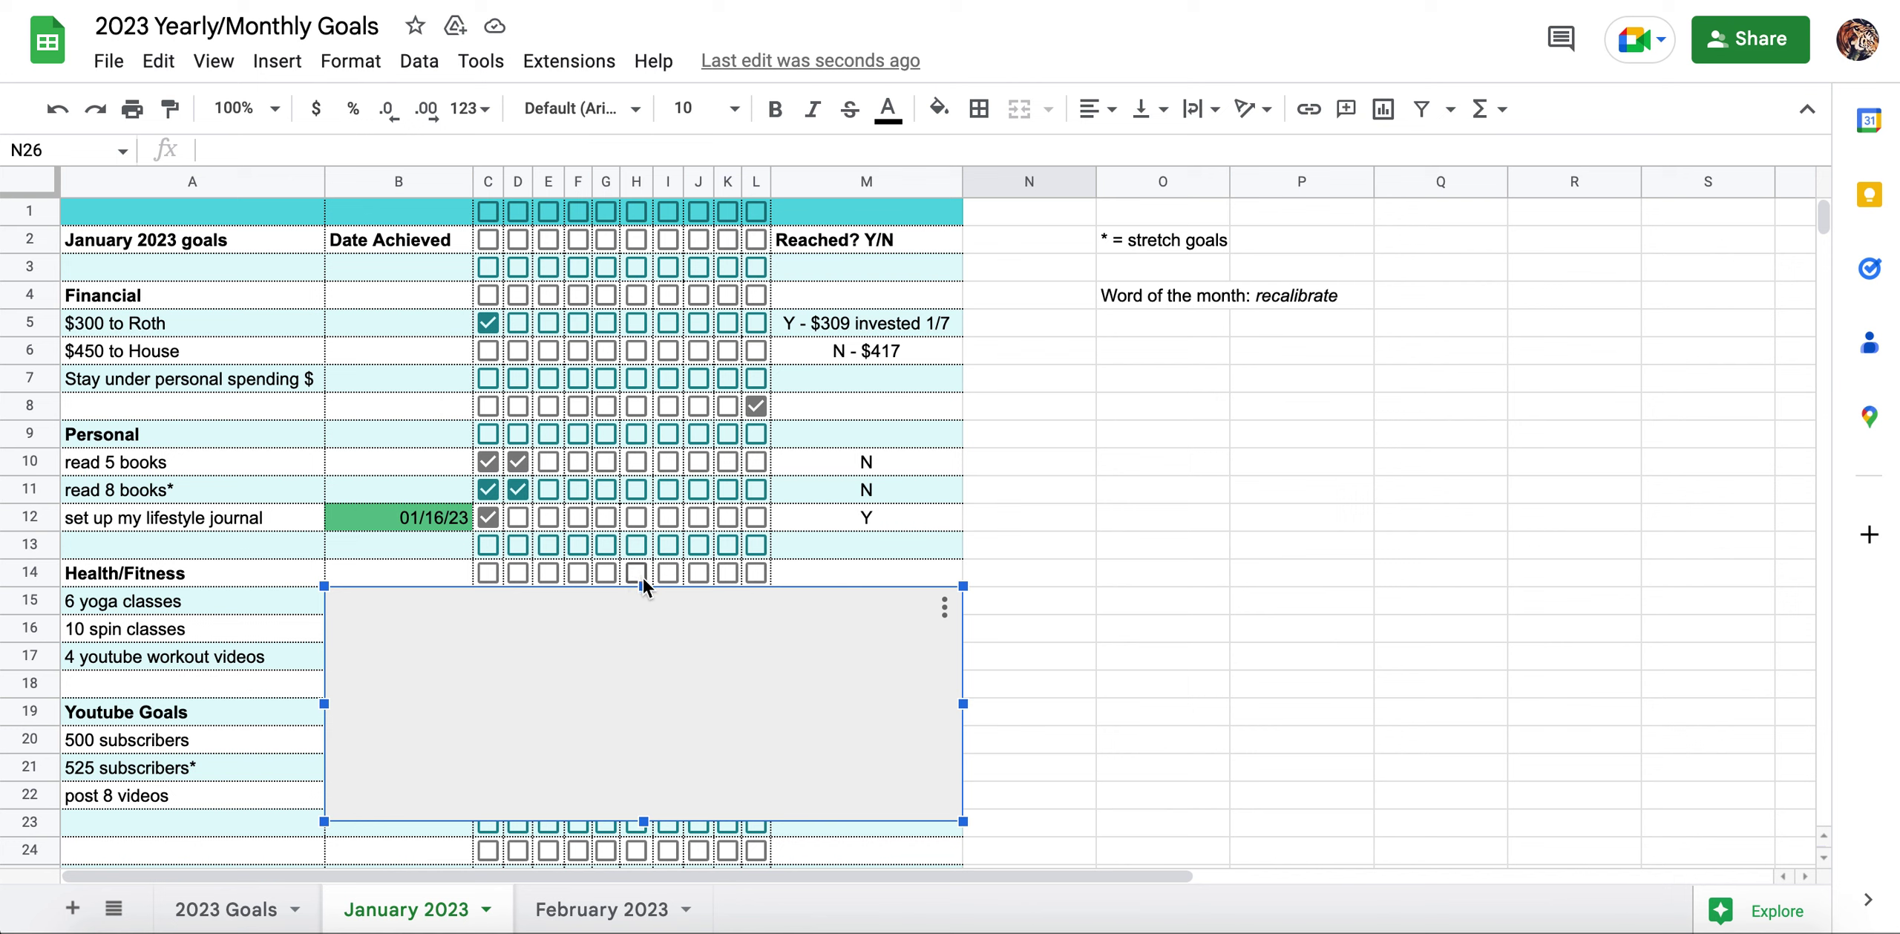
drag(640, 585, 636, 613)
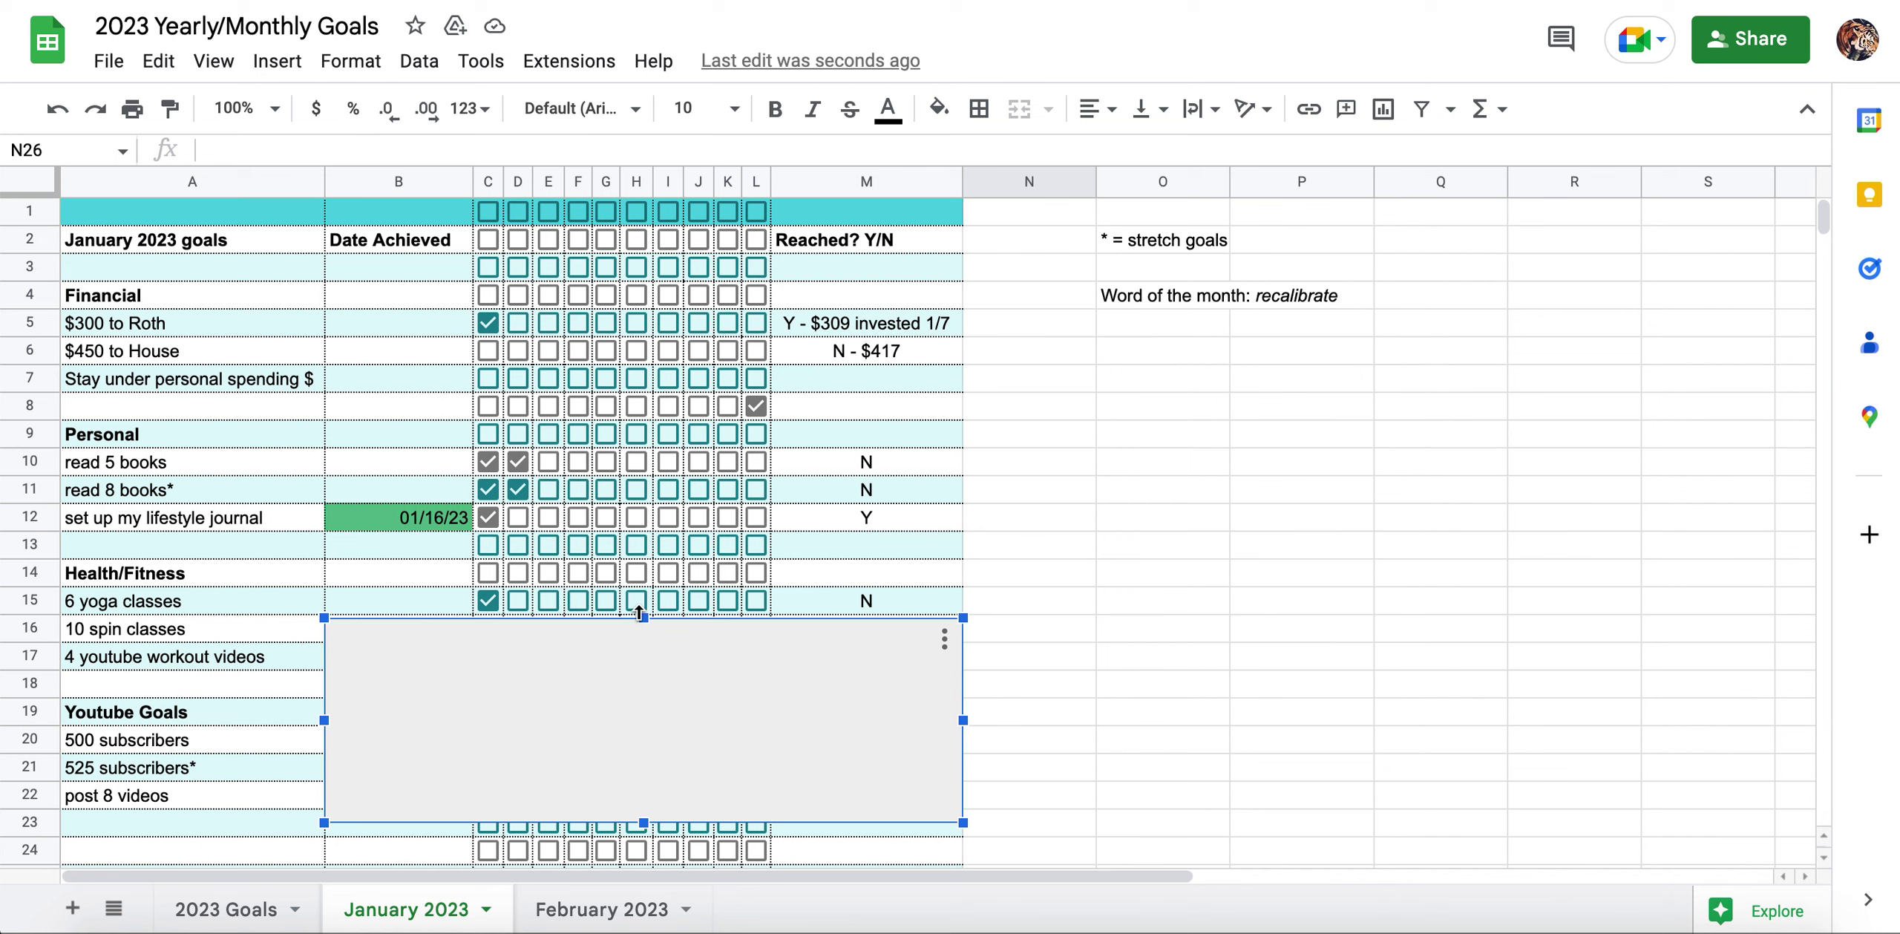
- Uncover the 10 spin classes row showing 01/26/2023, all boxes ticked and Y
drag(640, 612, 641, 643)
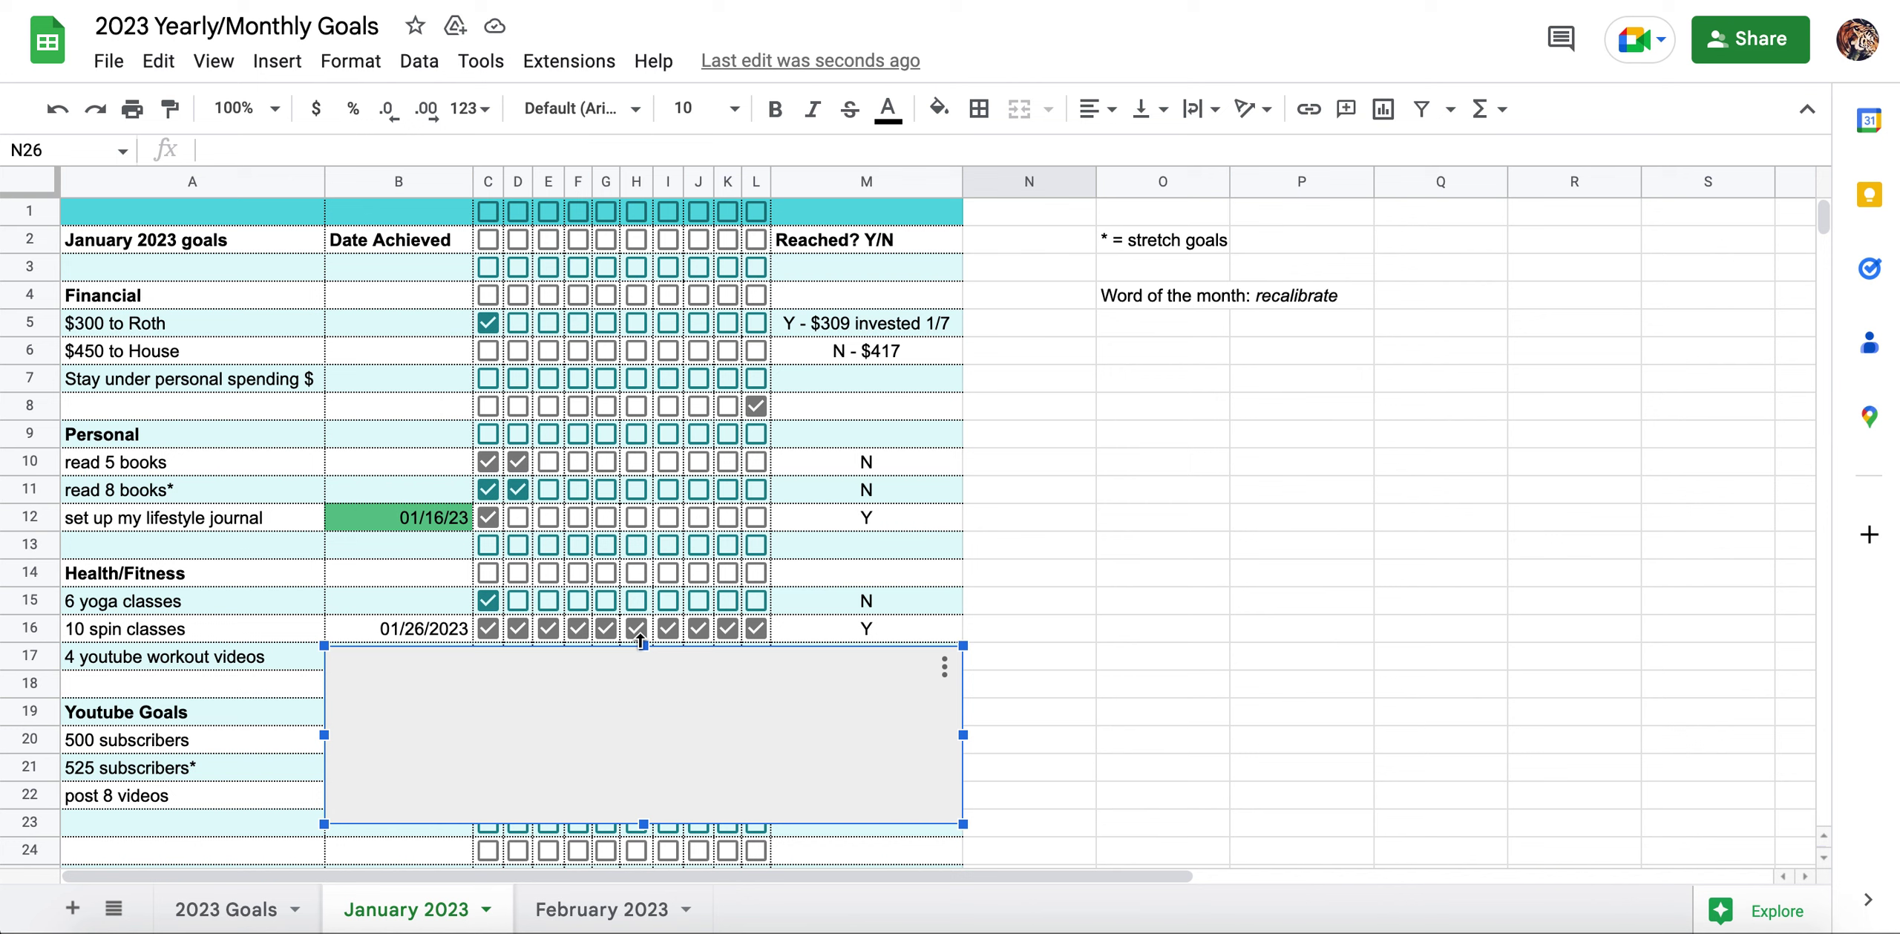
- Uncover the youtube workout, subscriber and post 8 videos rows, then switch to February 2023
drag(641, 643, 643, 671)
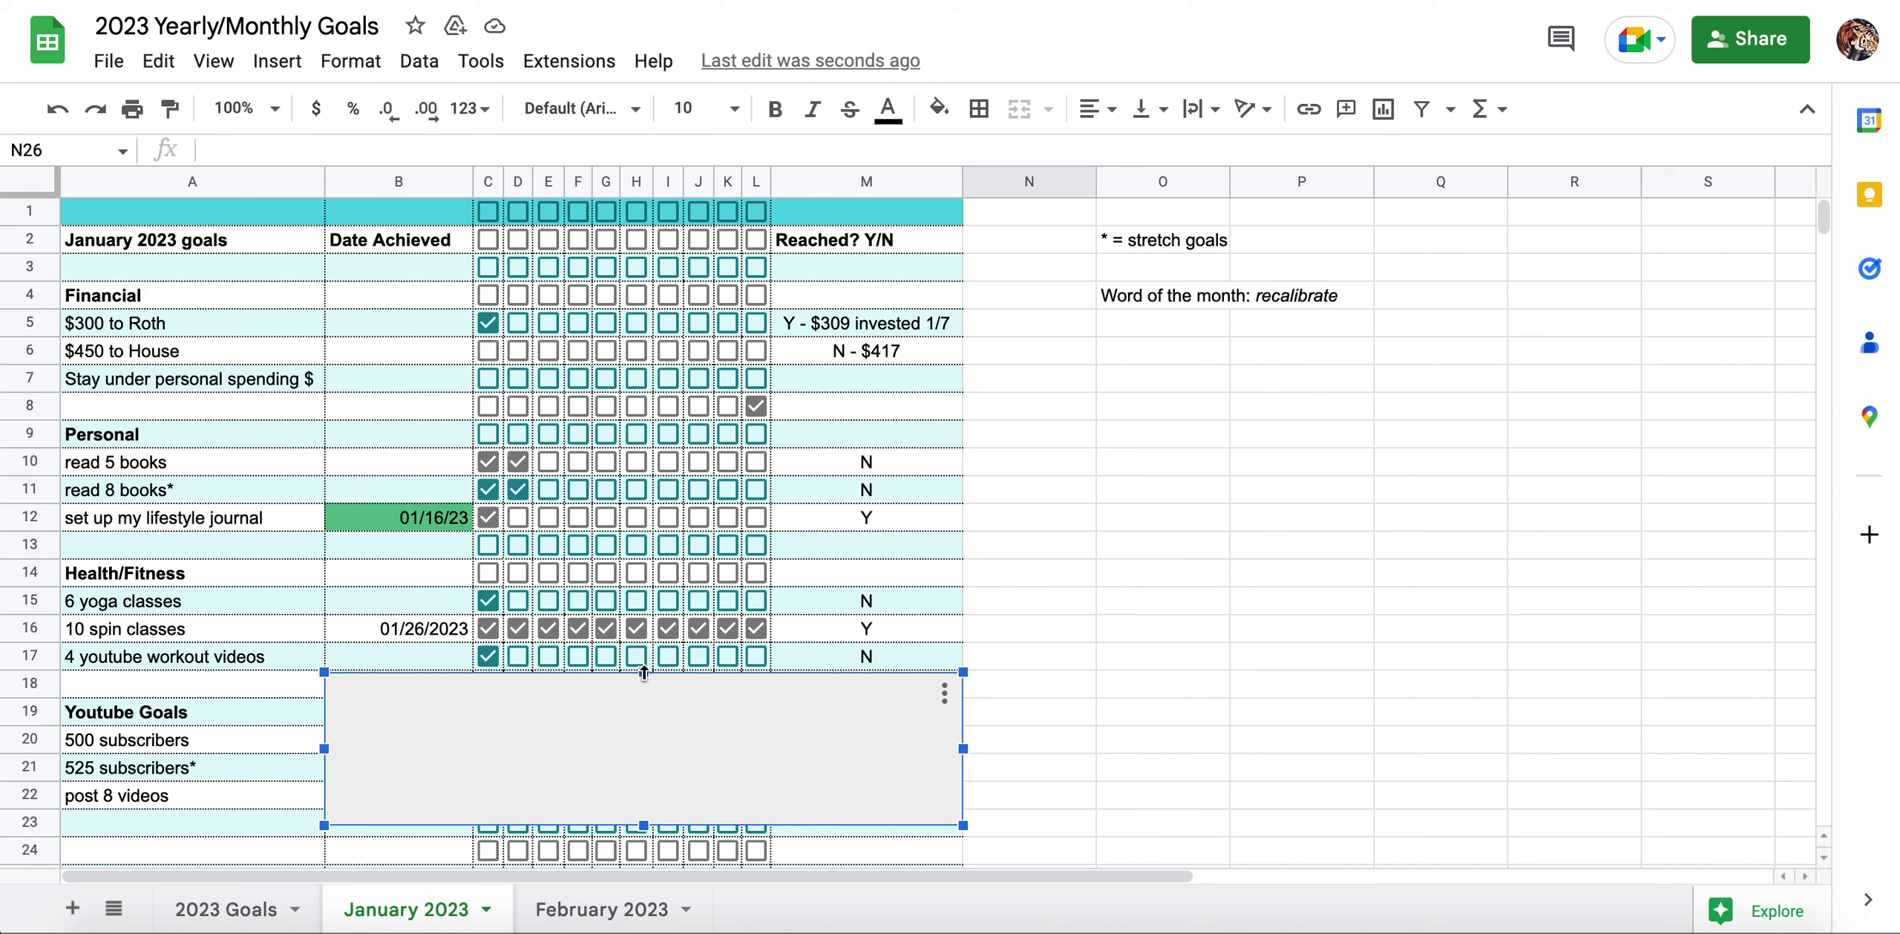
drag(644, 672, 623, 724)
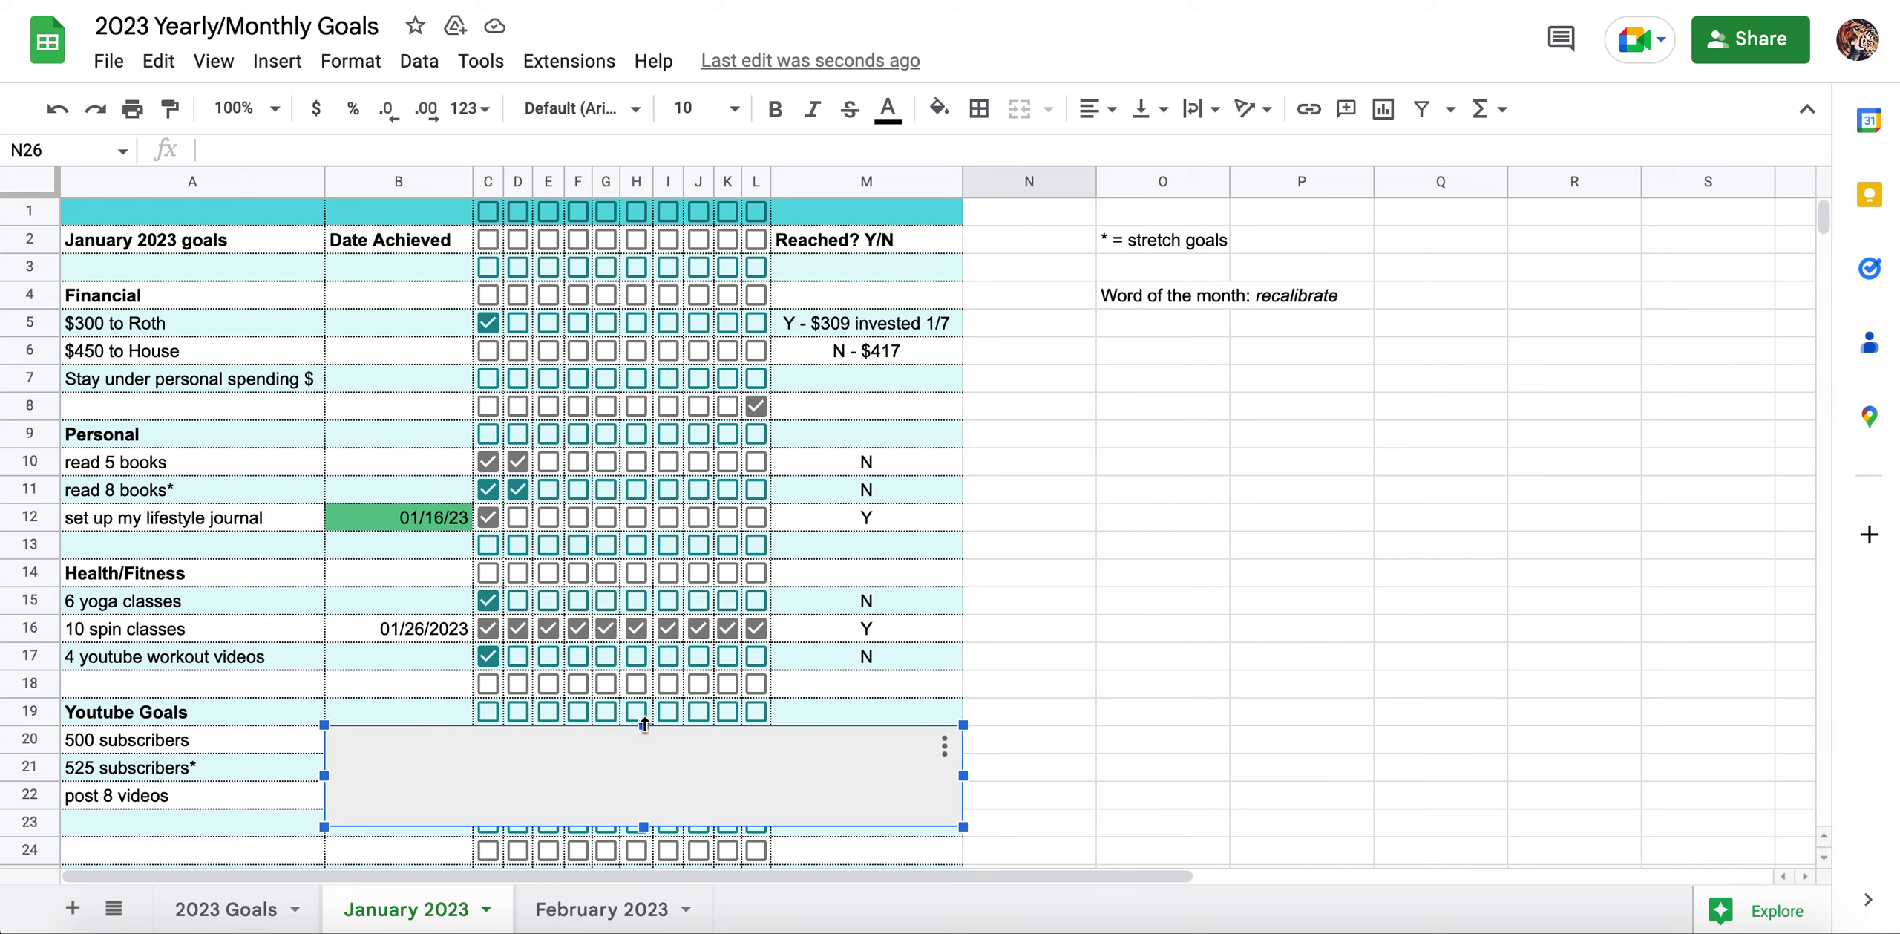
drag(644, 724, 625, 775)
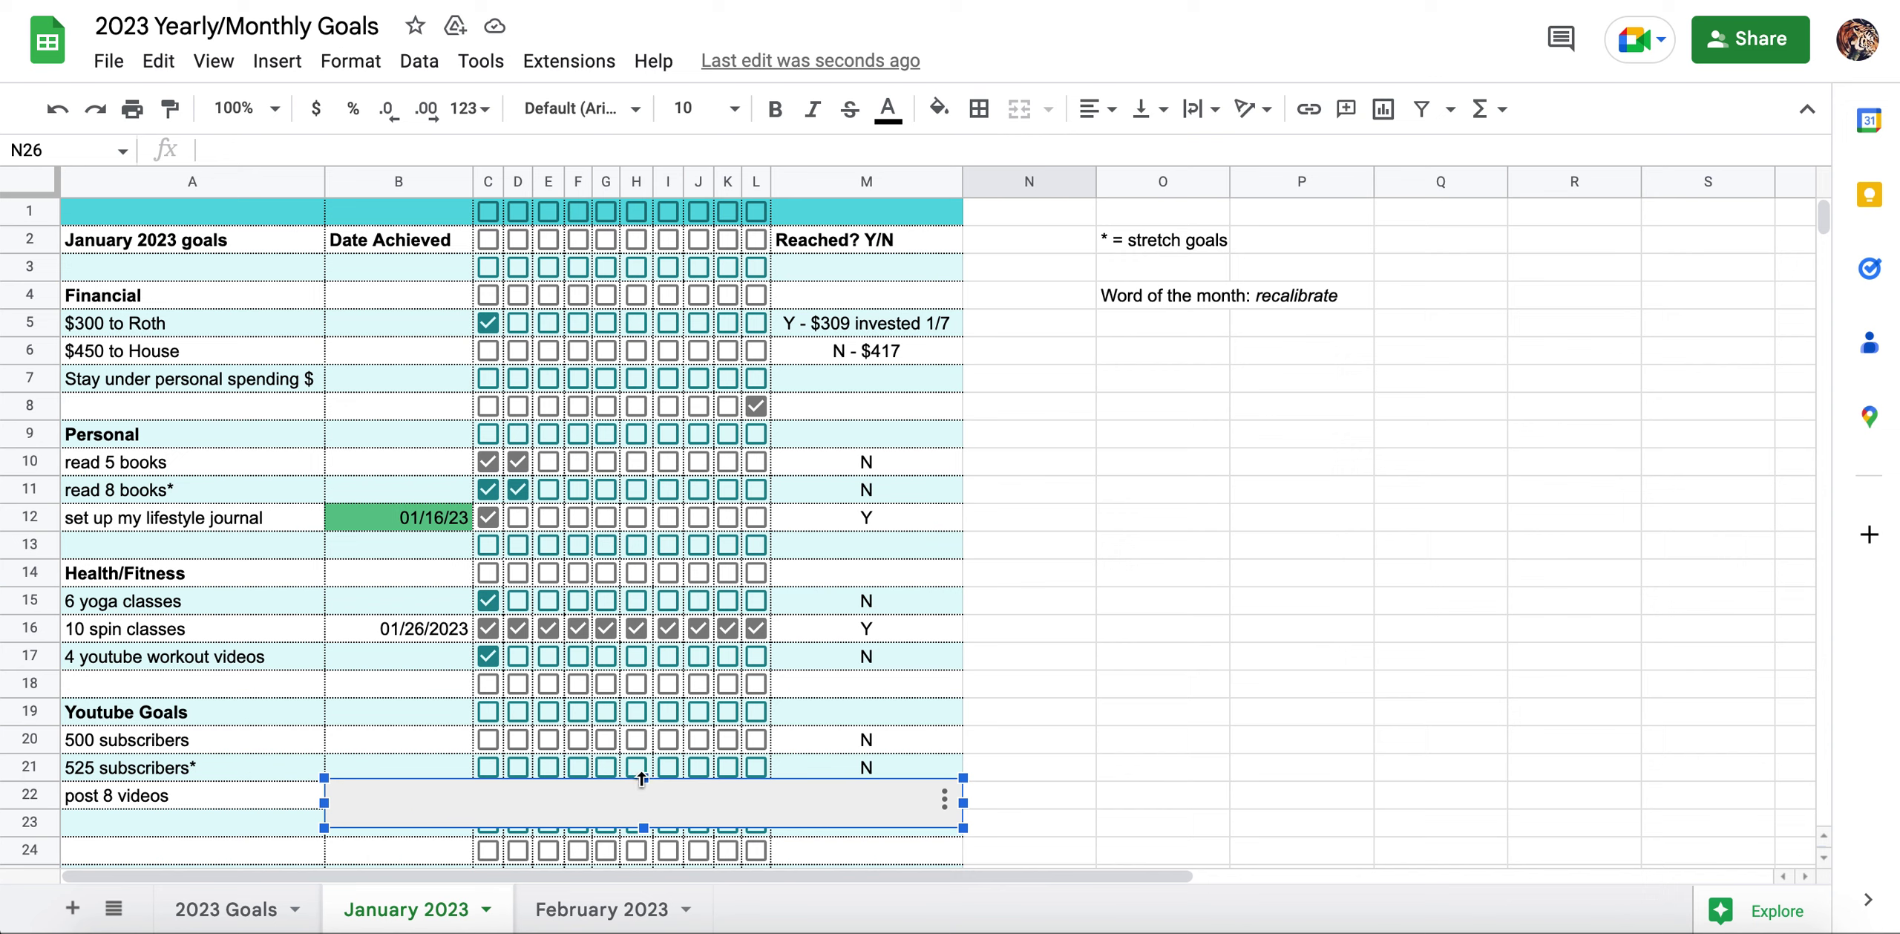
drag(642, 778, 607, 832)
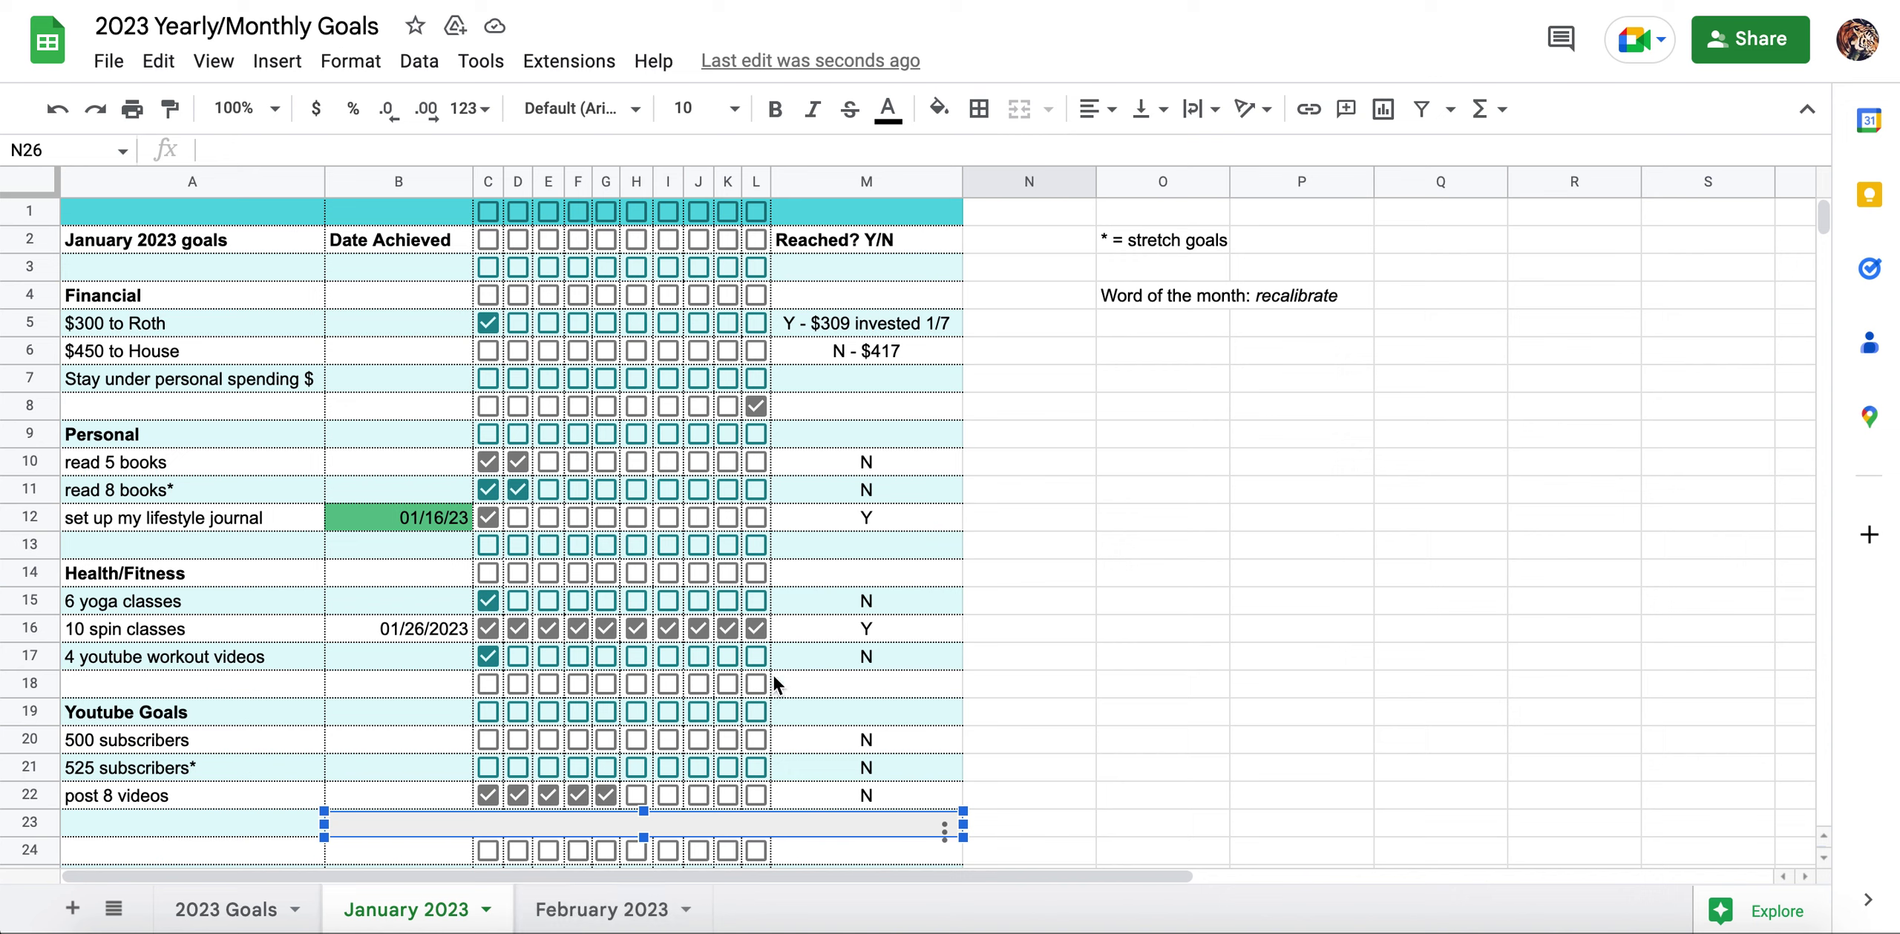
click(612, 908)
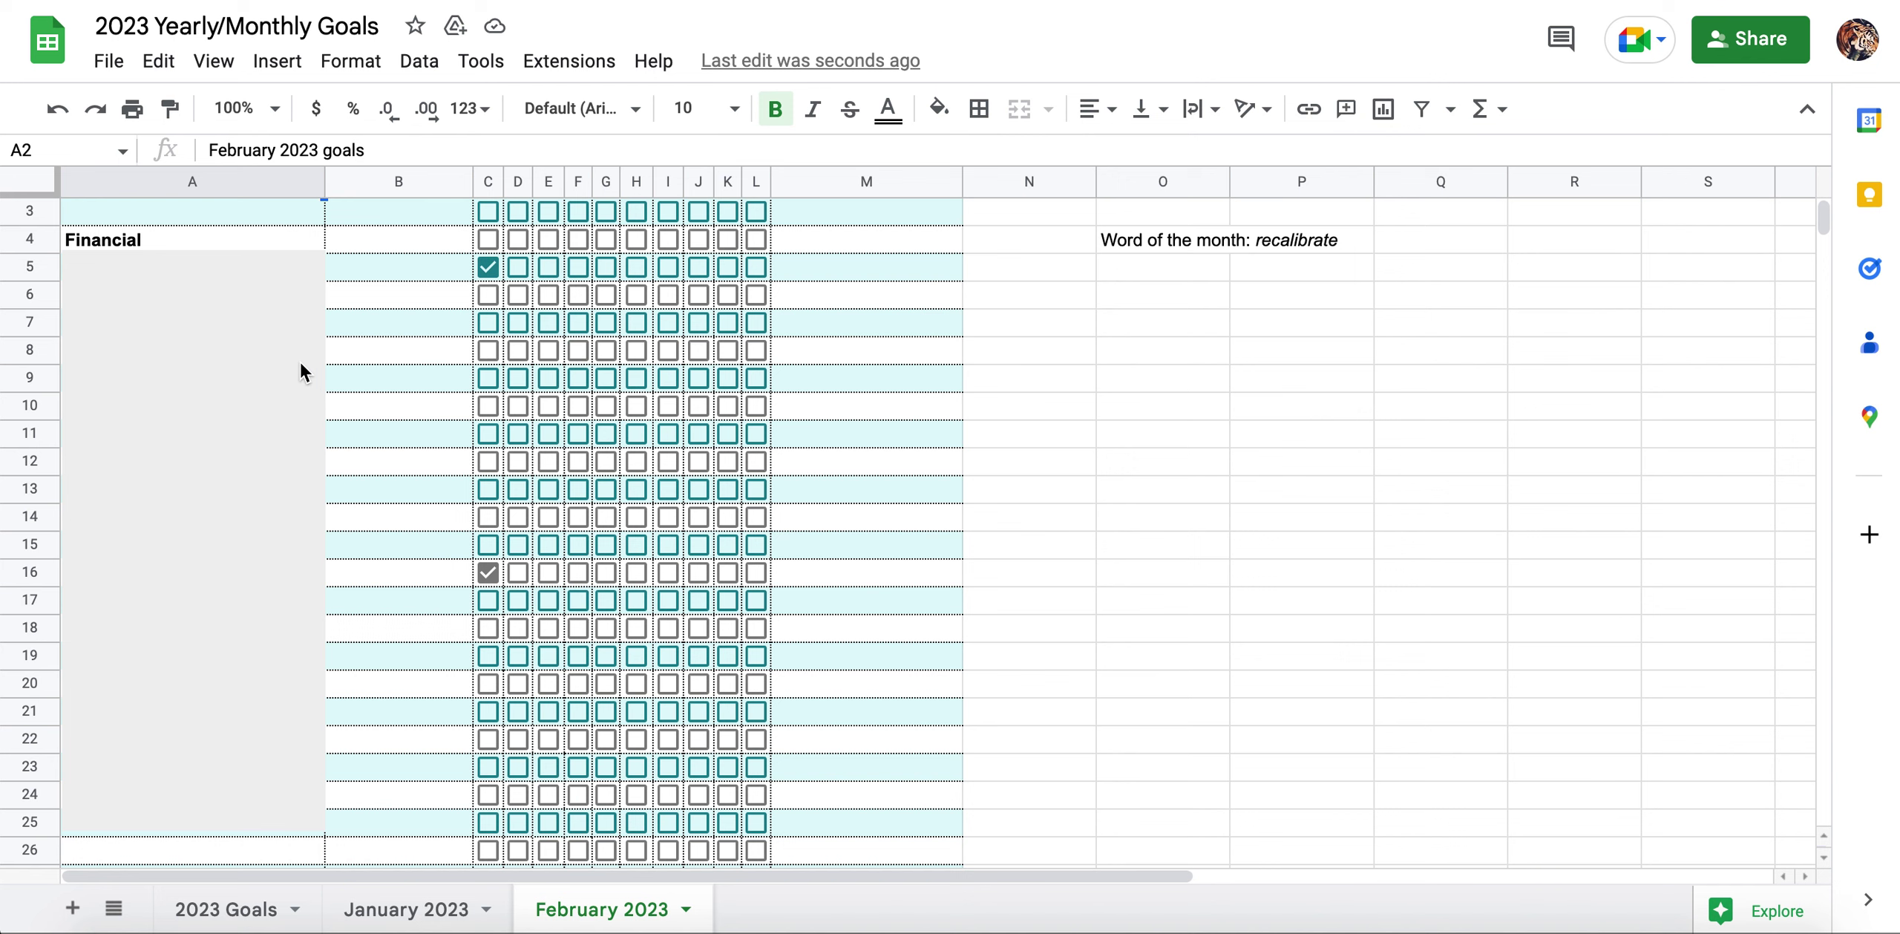
- Shrink February's grey shape to row 8, revealing the $300 Roth, $400 house and personal spending goals
scroll(301, 363, down, 1)
click(268, 357)
drag(193, 222, 192, 253)
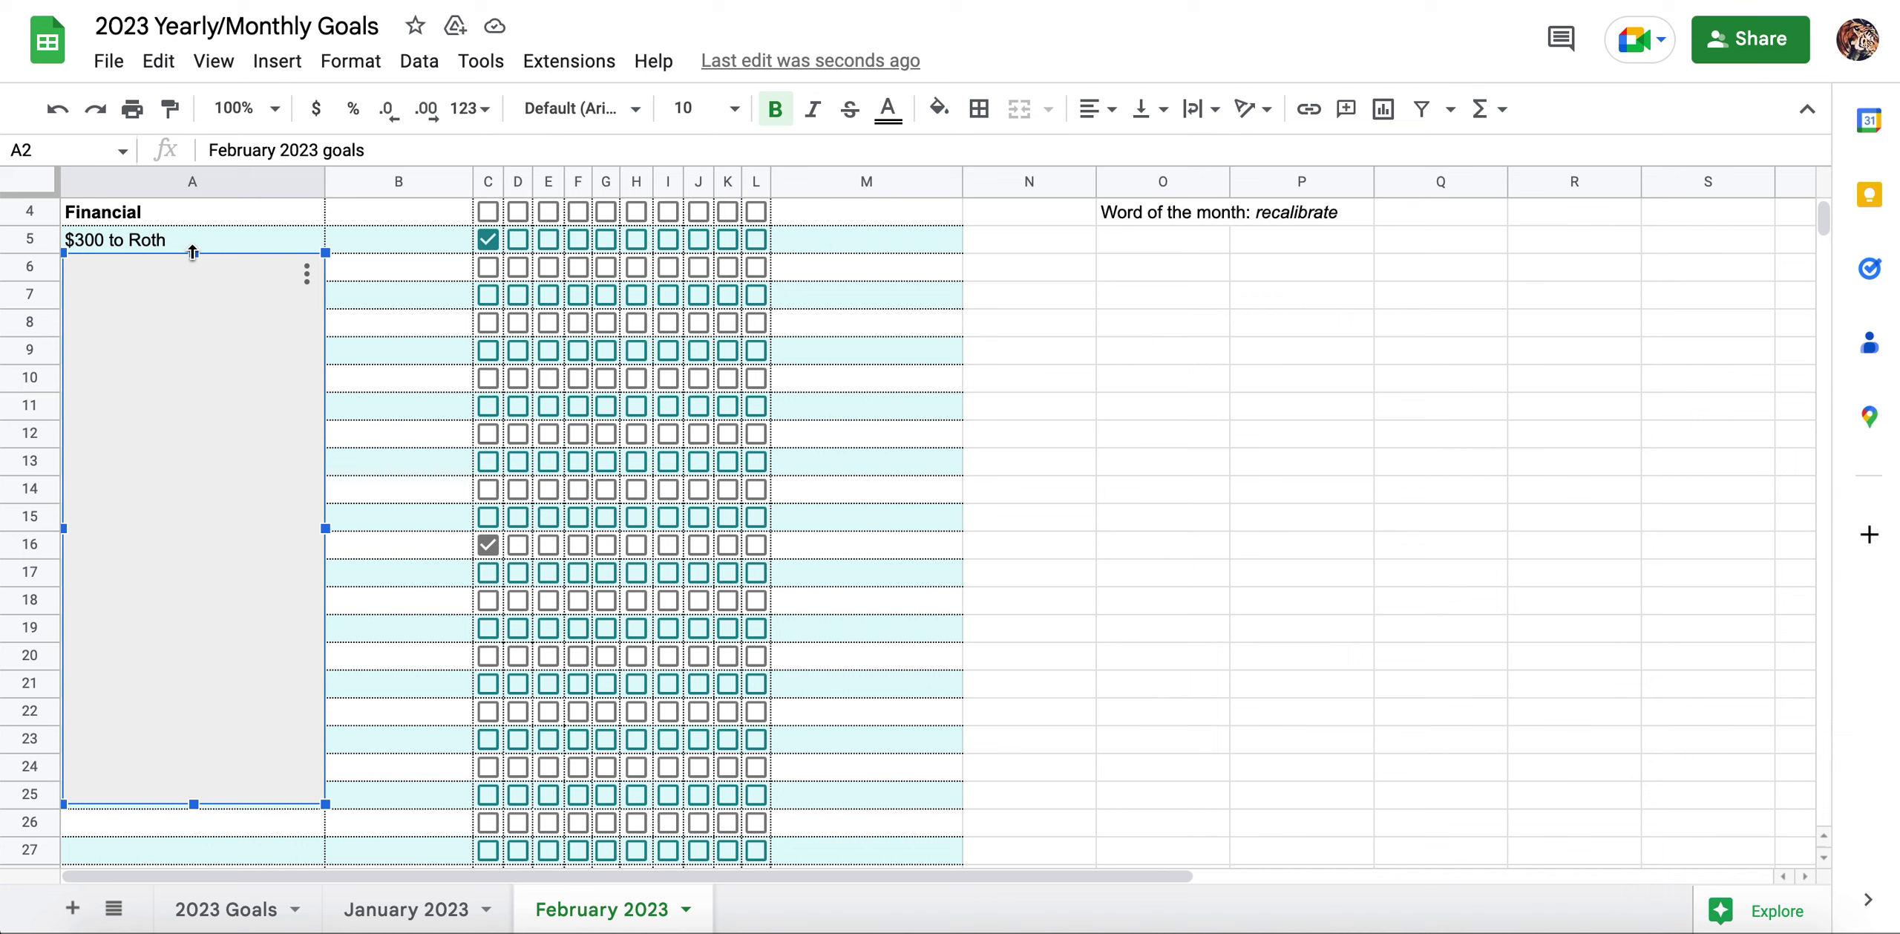
drag(192, 253, 193, 279)
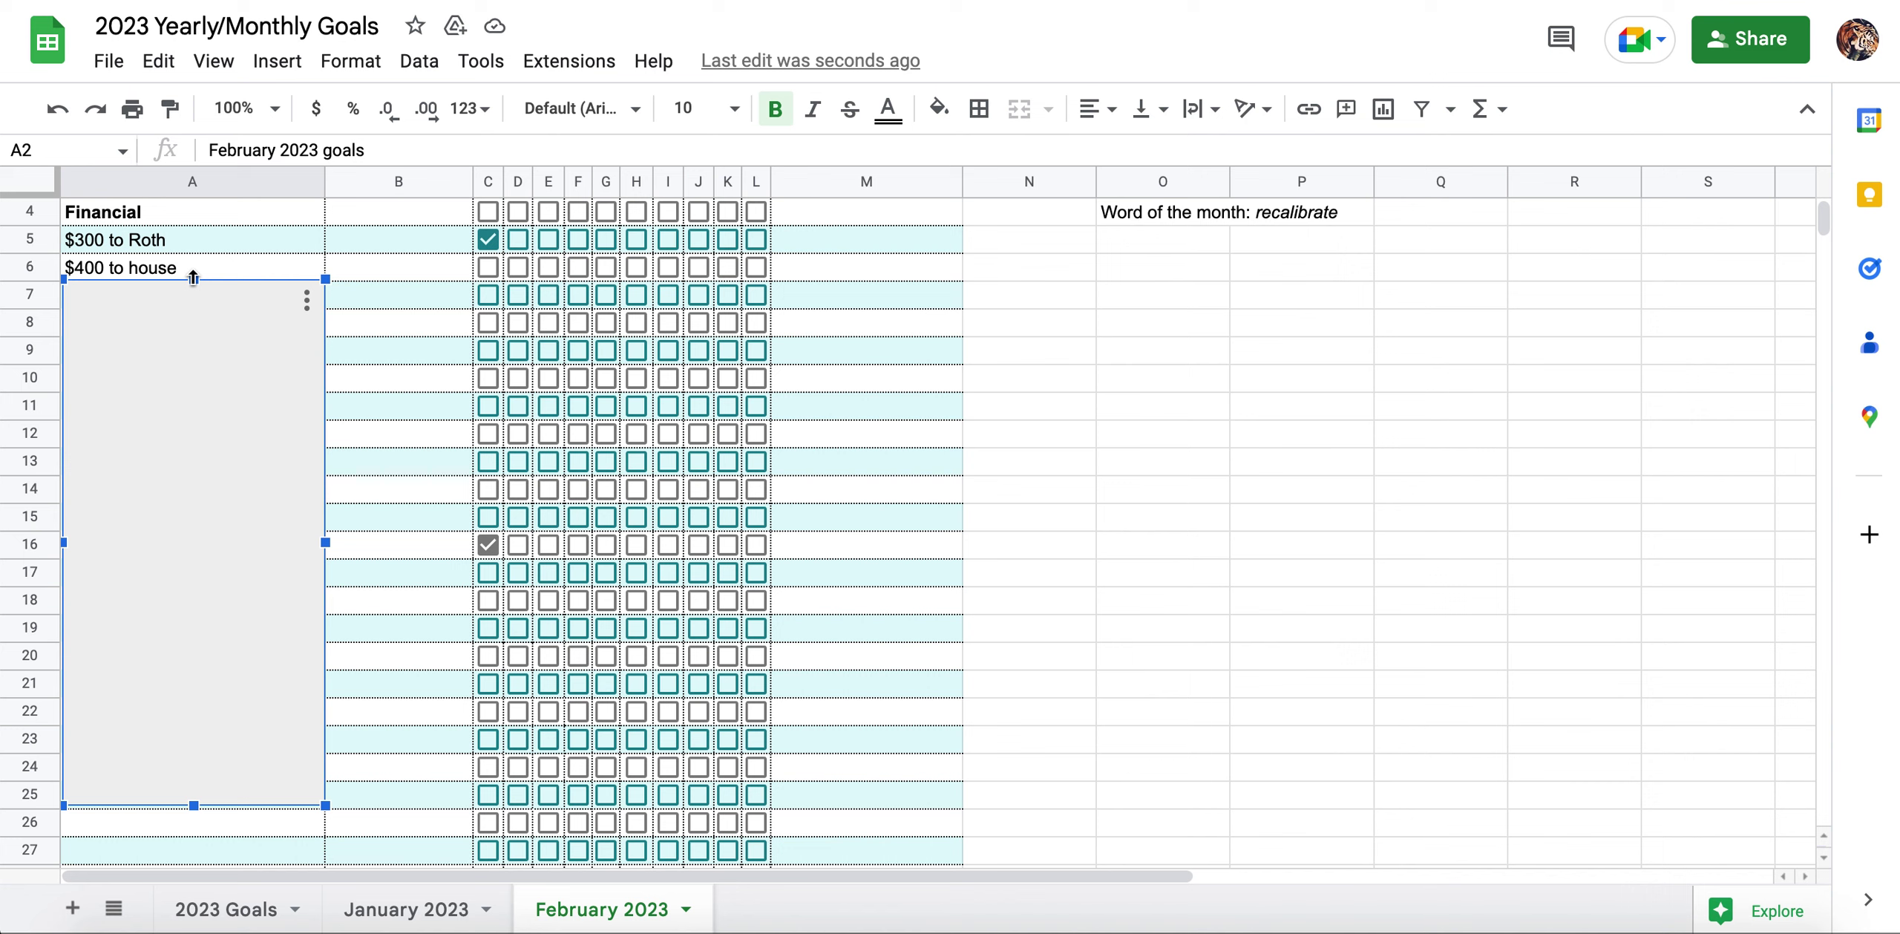
drag(193, 279, 190, 308)
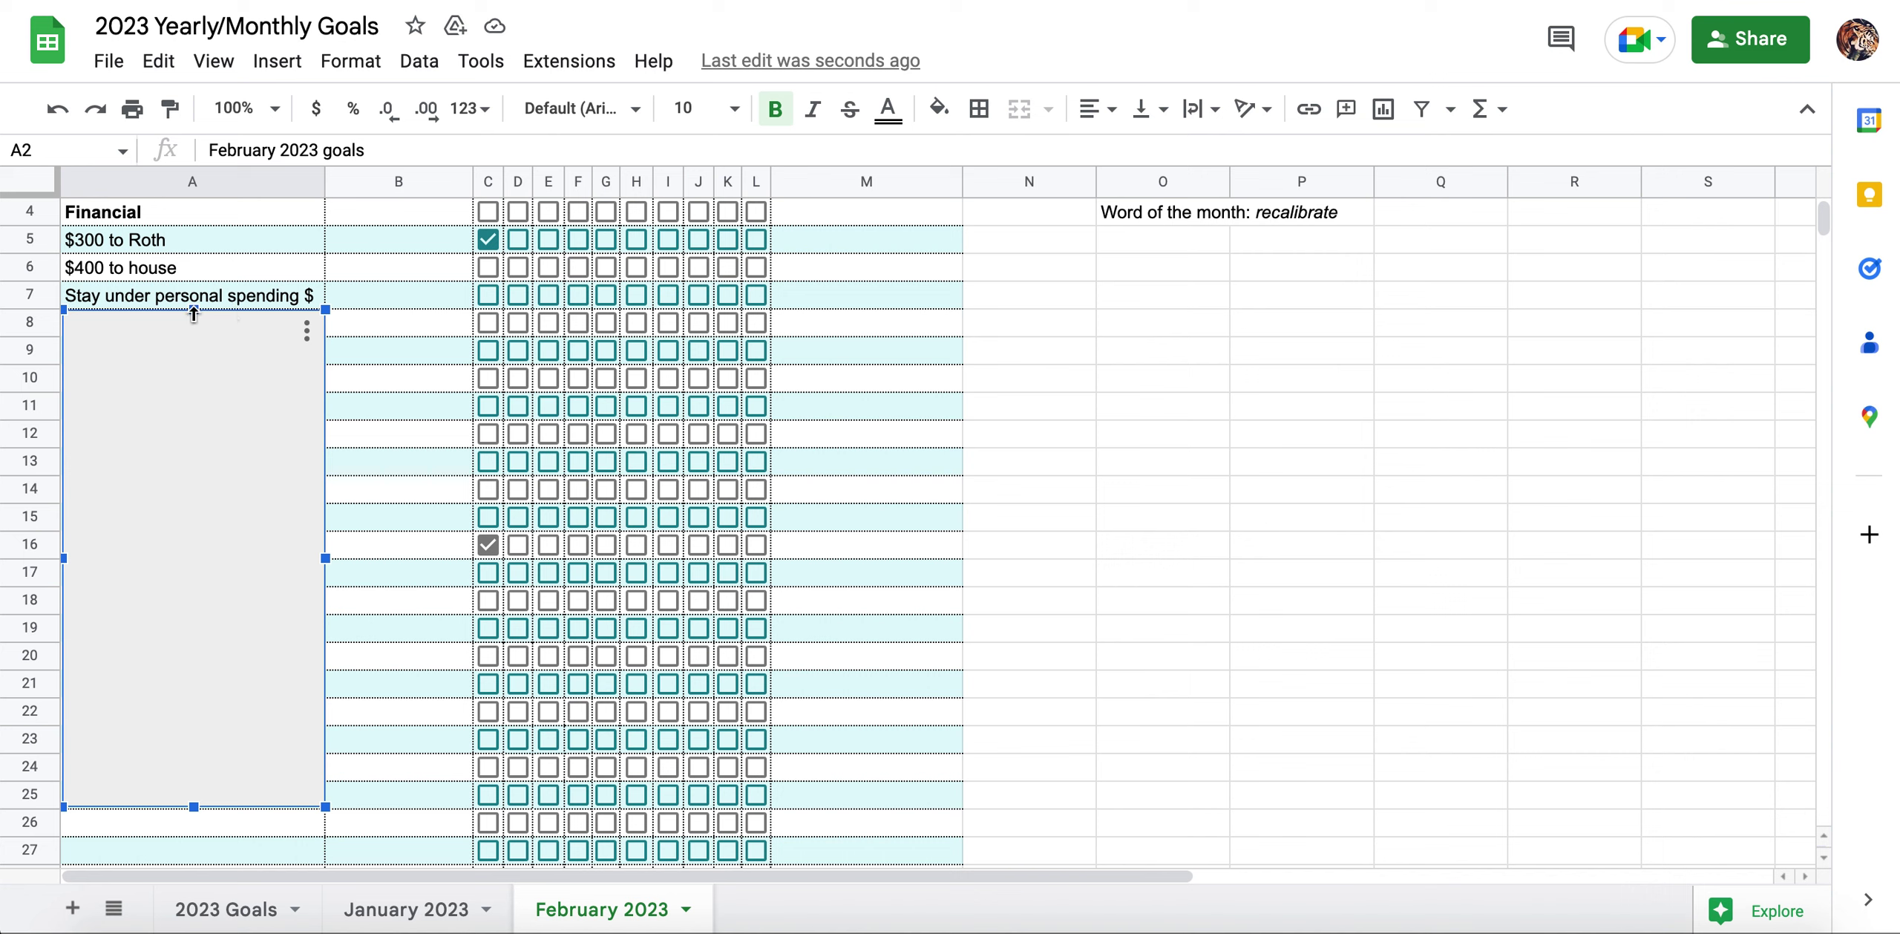
- Move the grey shape's top to row 11, exposing the Personal heading and read 6 books
drag(193, 314, 194, 389)
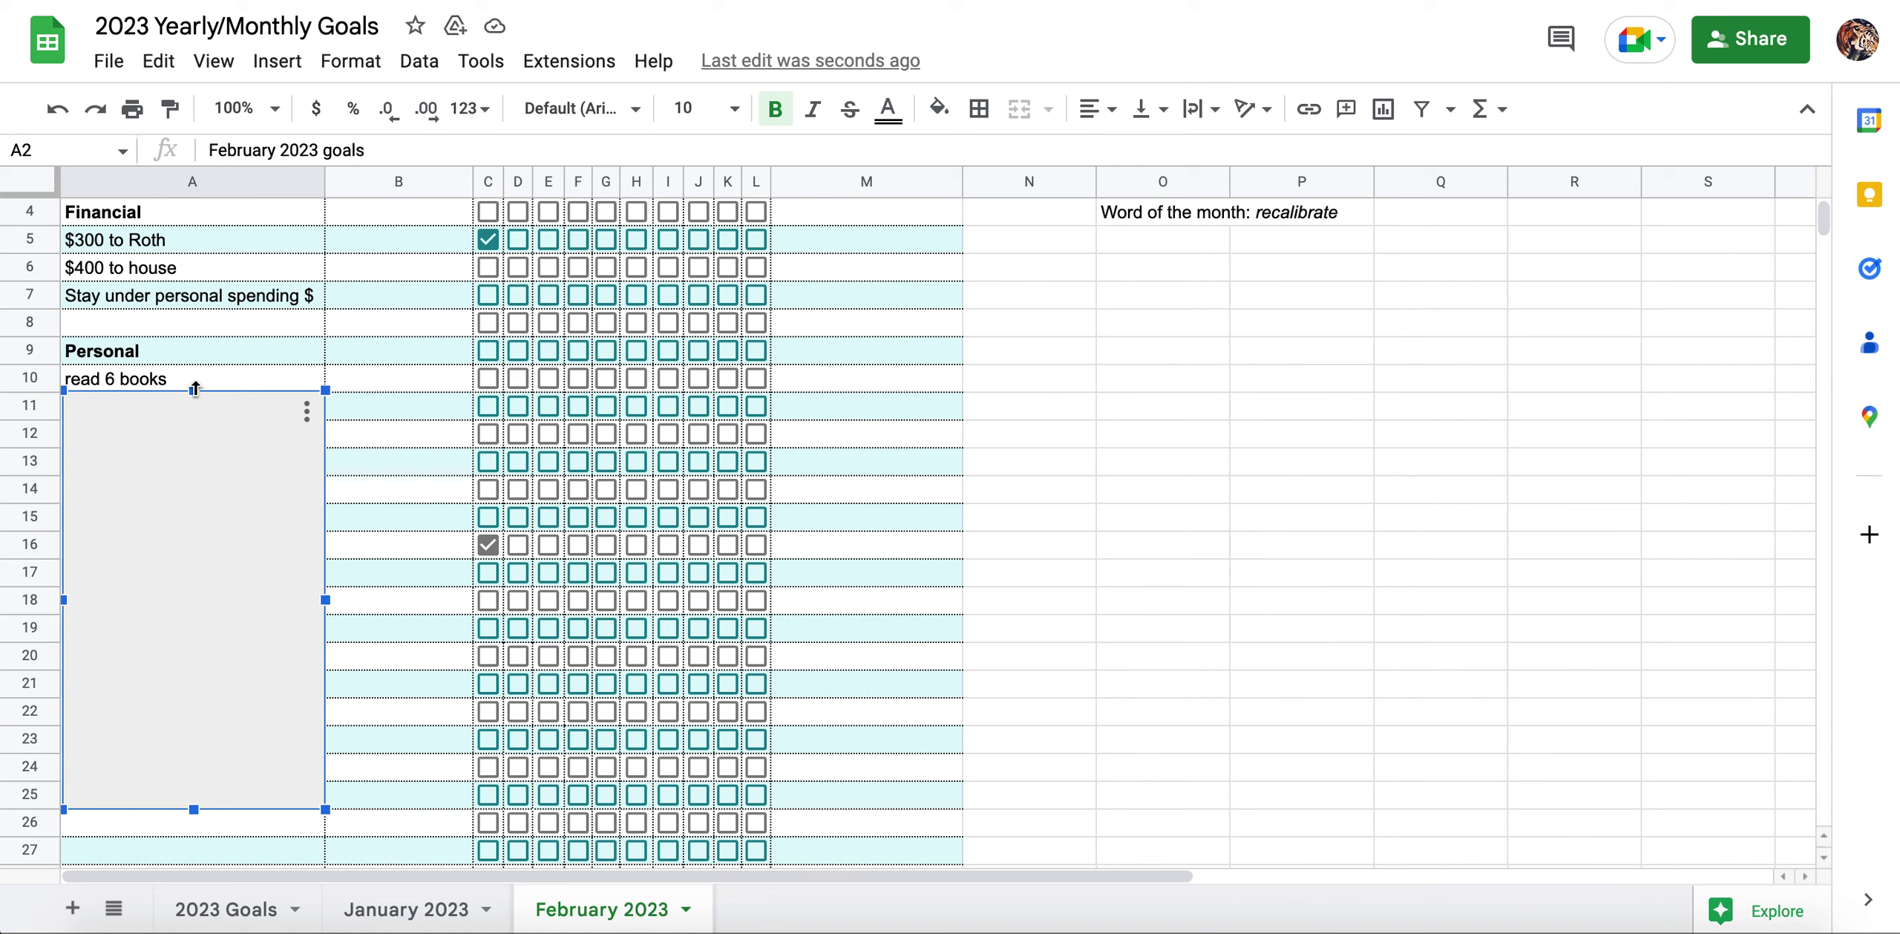
- Shrink the grey shape two rows to reveal lose 5 pounds and don't buy any books
drag(194, 390, 186, 418)
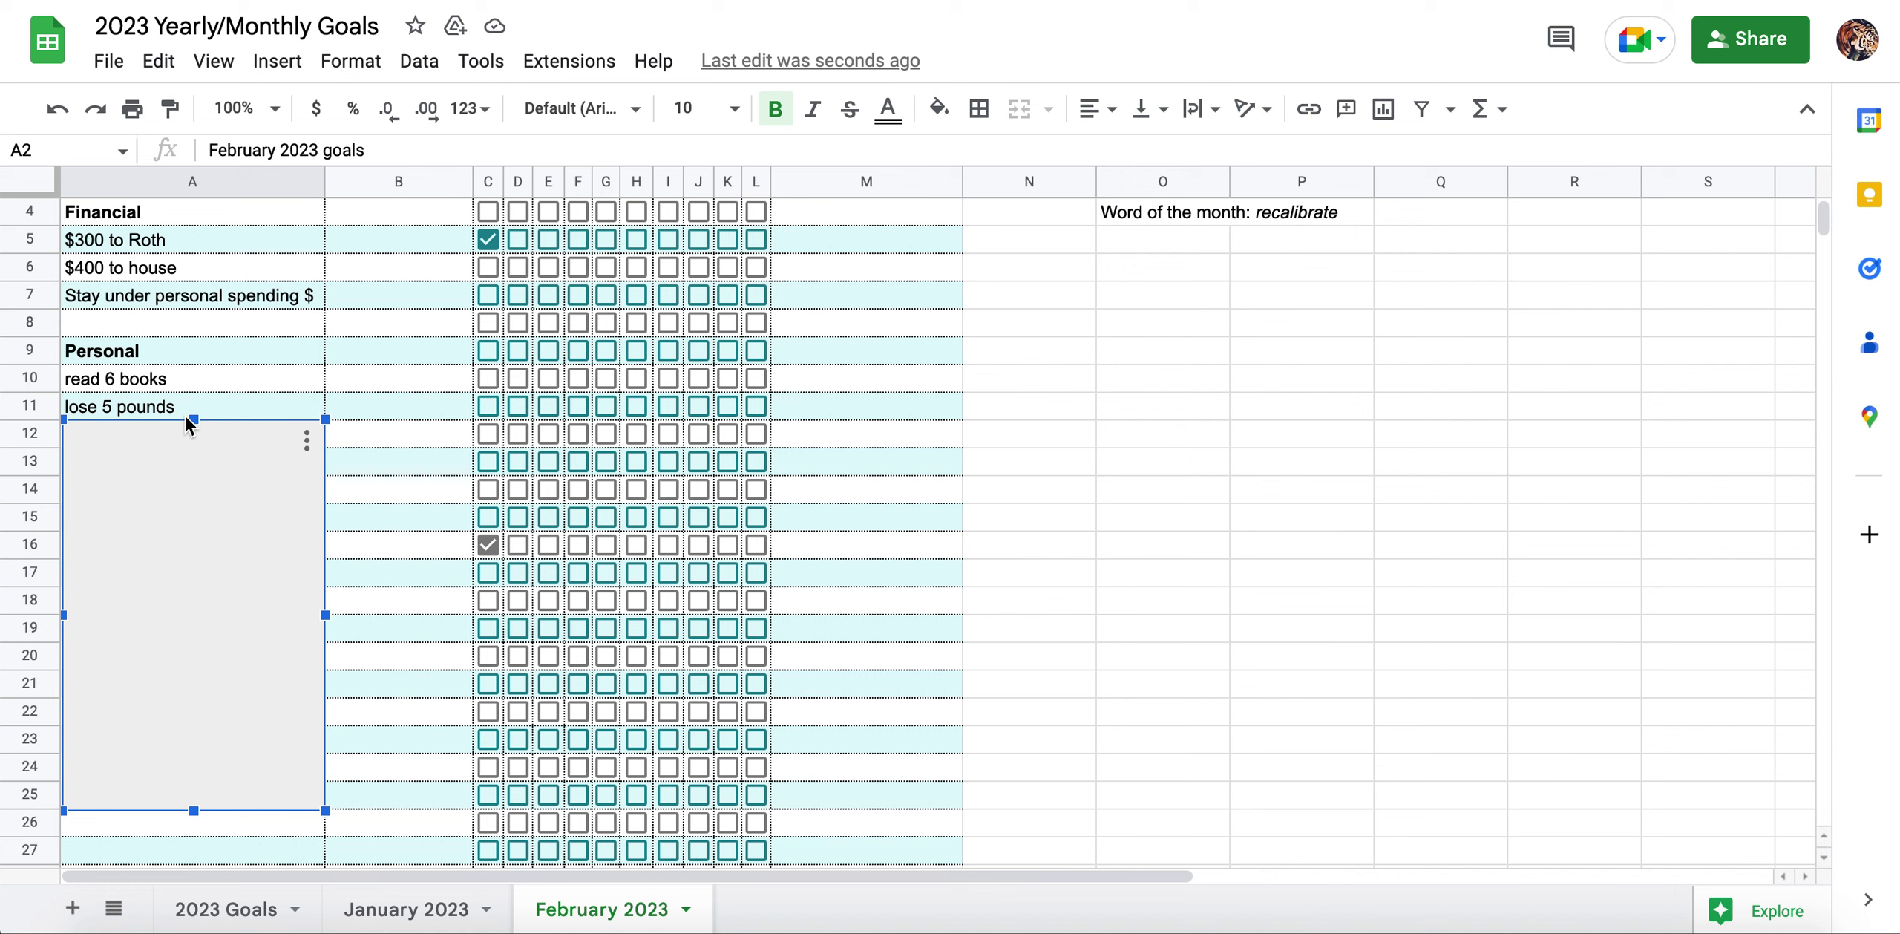
drag(188, 420, 184, 448)
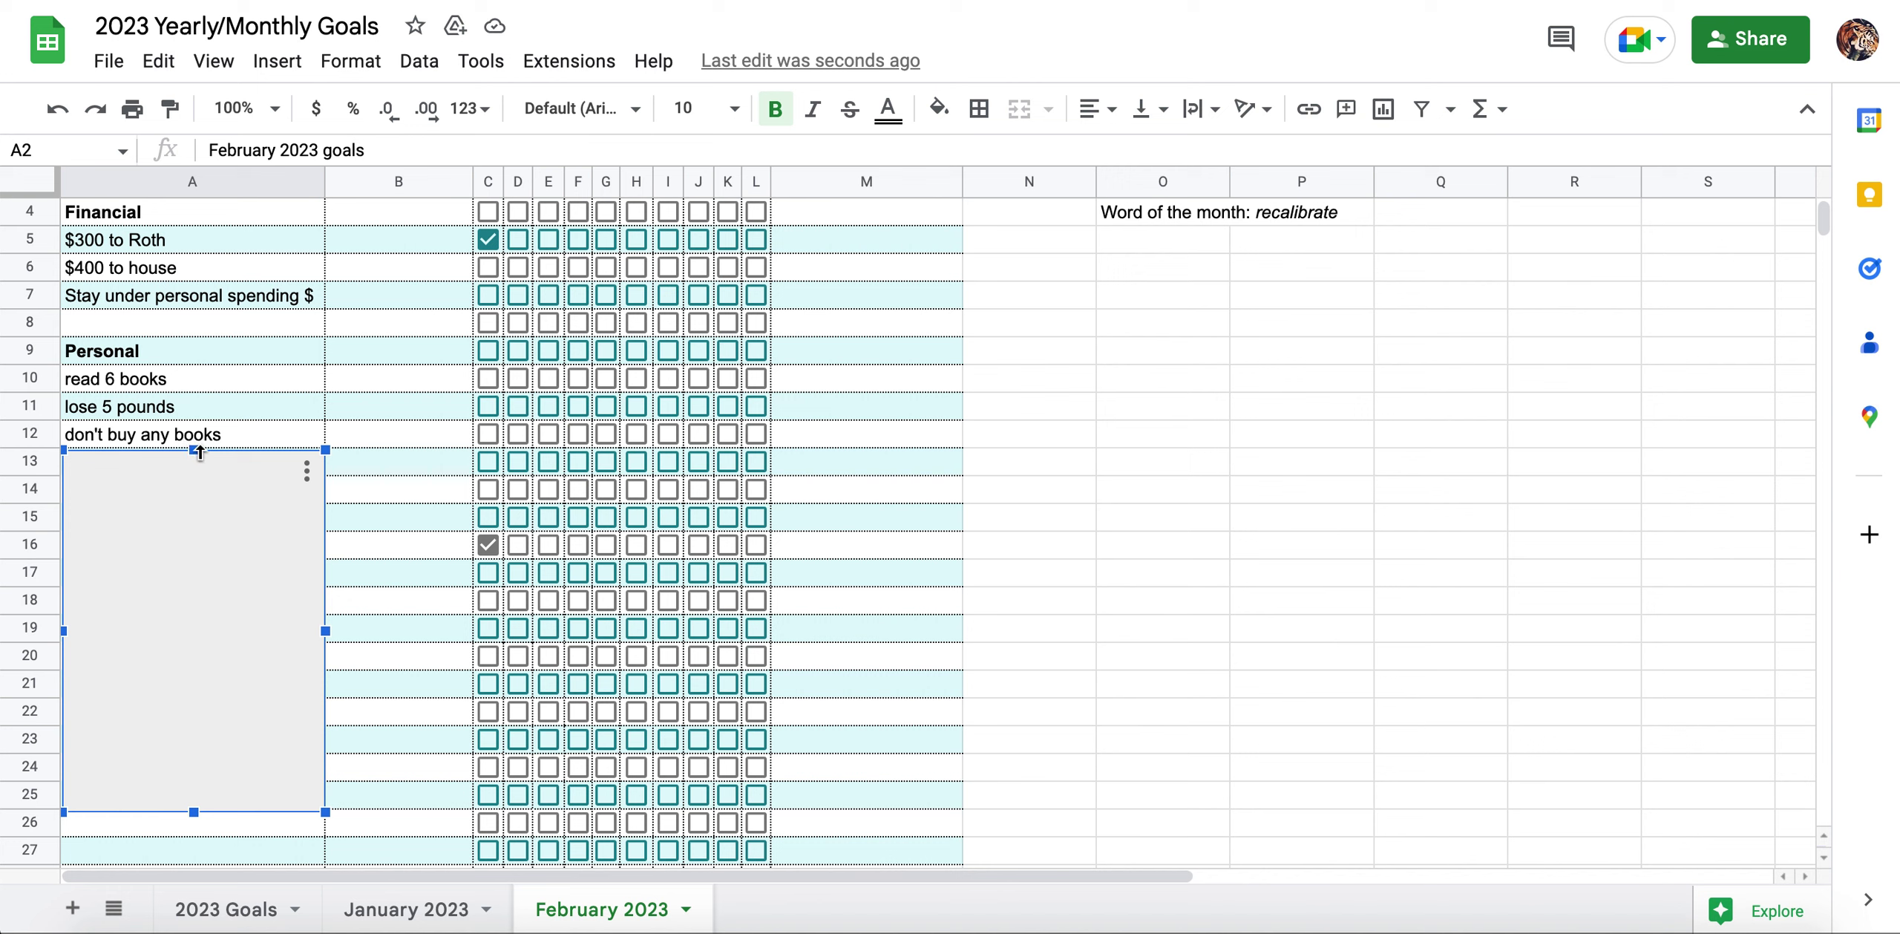
- Uncover Health/Fitness with 4 yoga classes, 10 spin classes and 3 youtube workout videos goals
drag(194, 449, 181, 531)
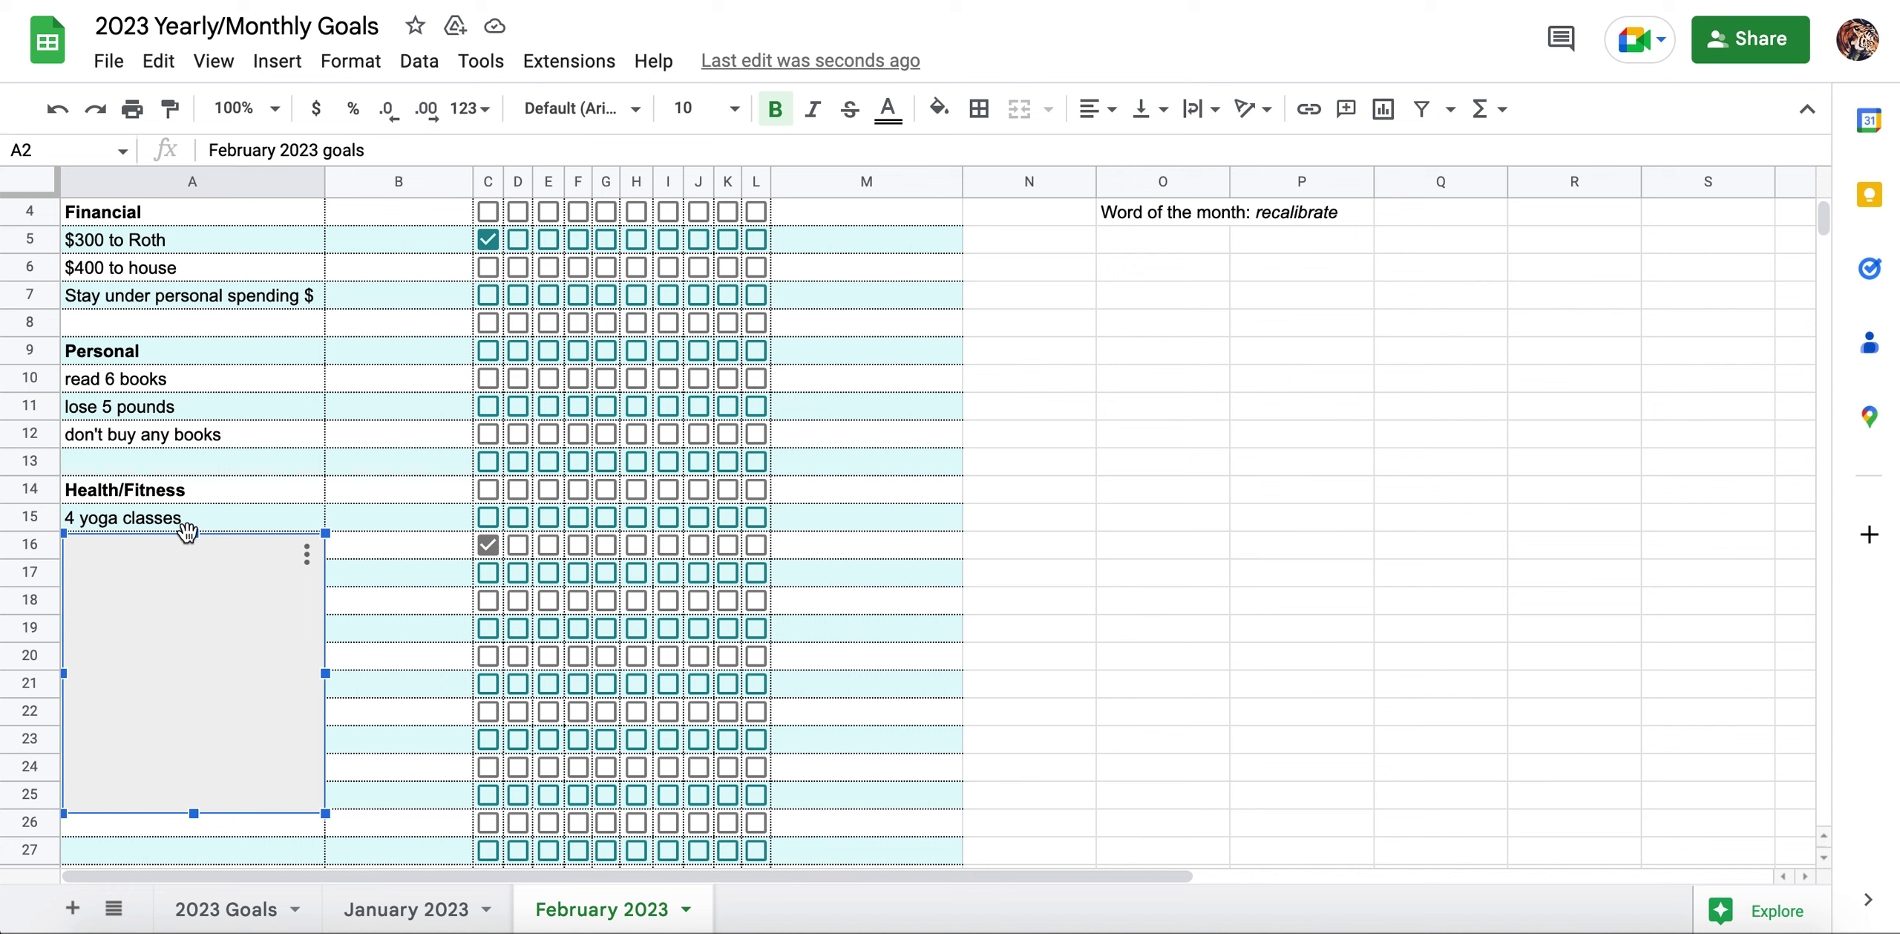
drag(194, 533, 193, 556)
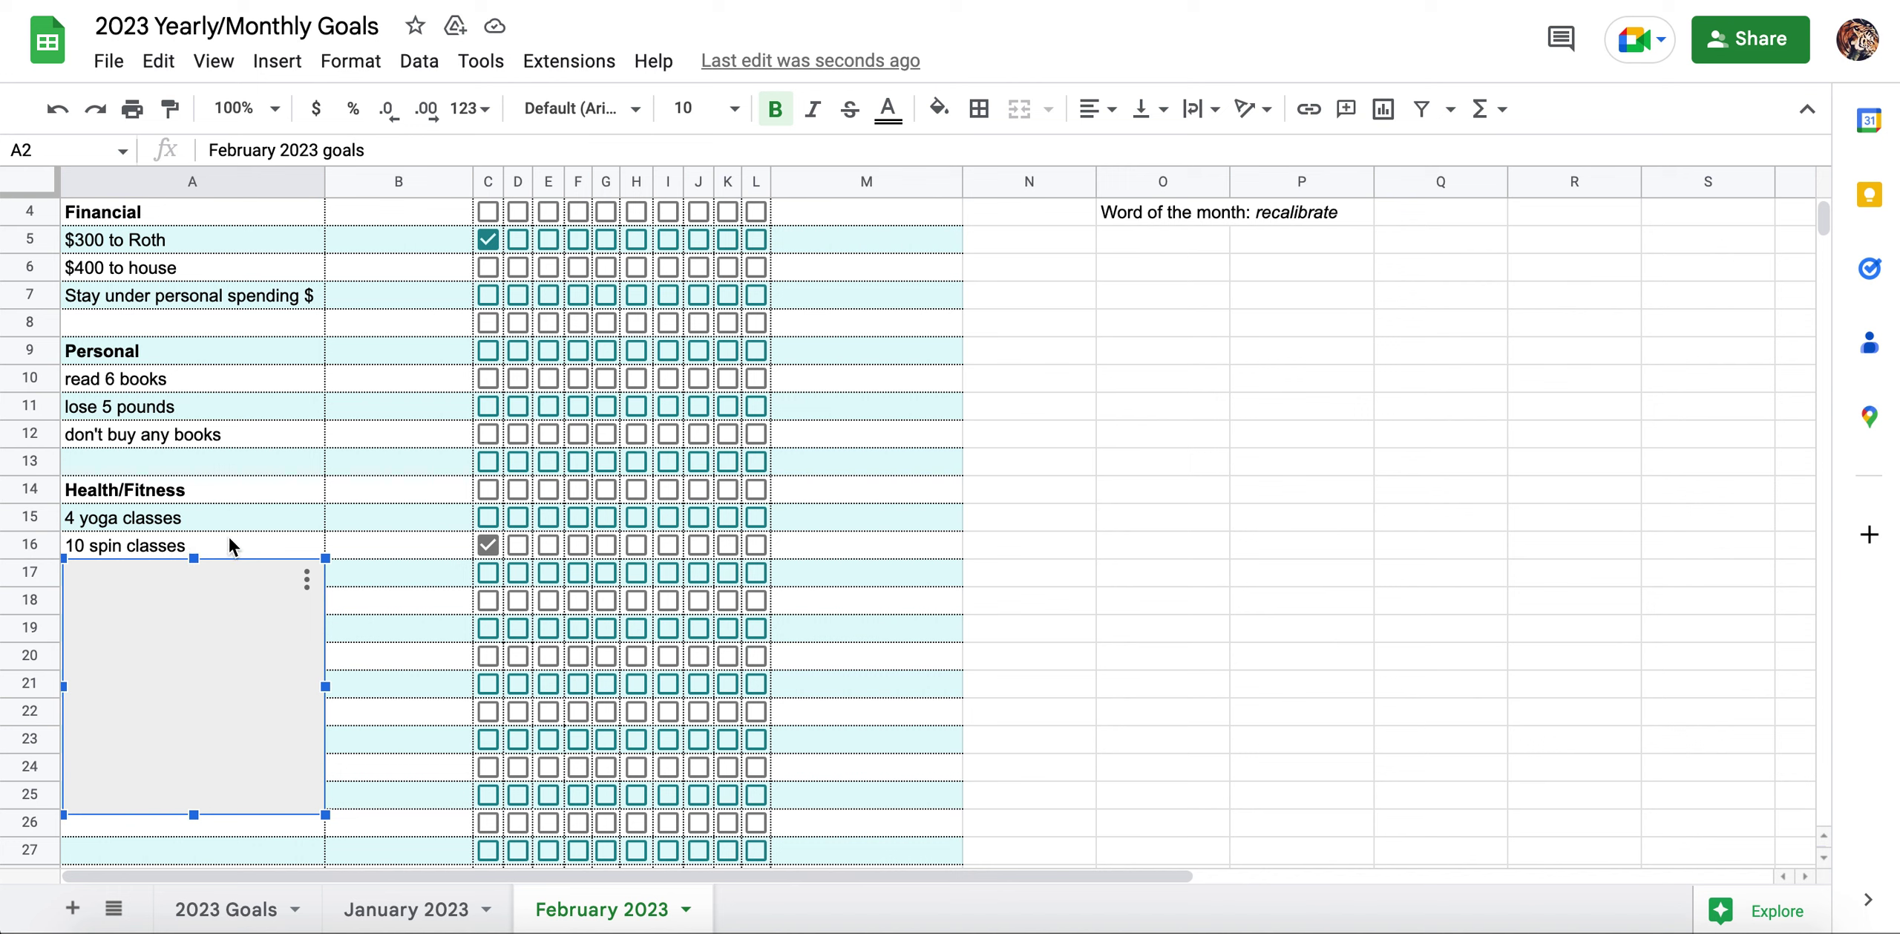
drag(194, 558, 193, 581)
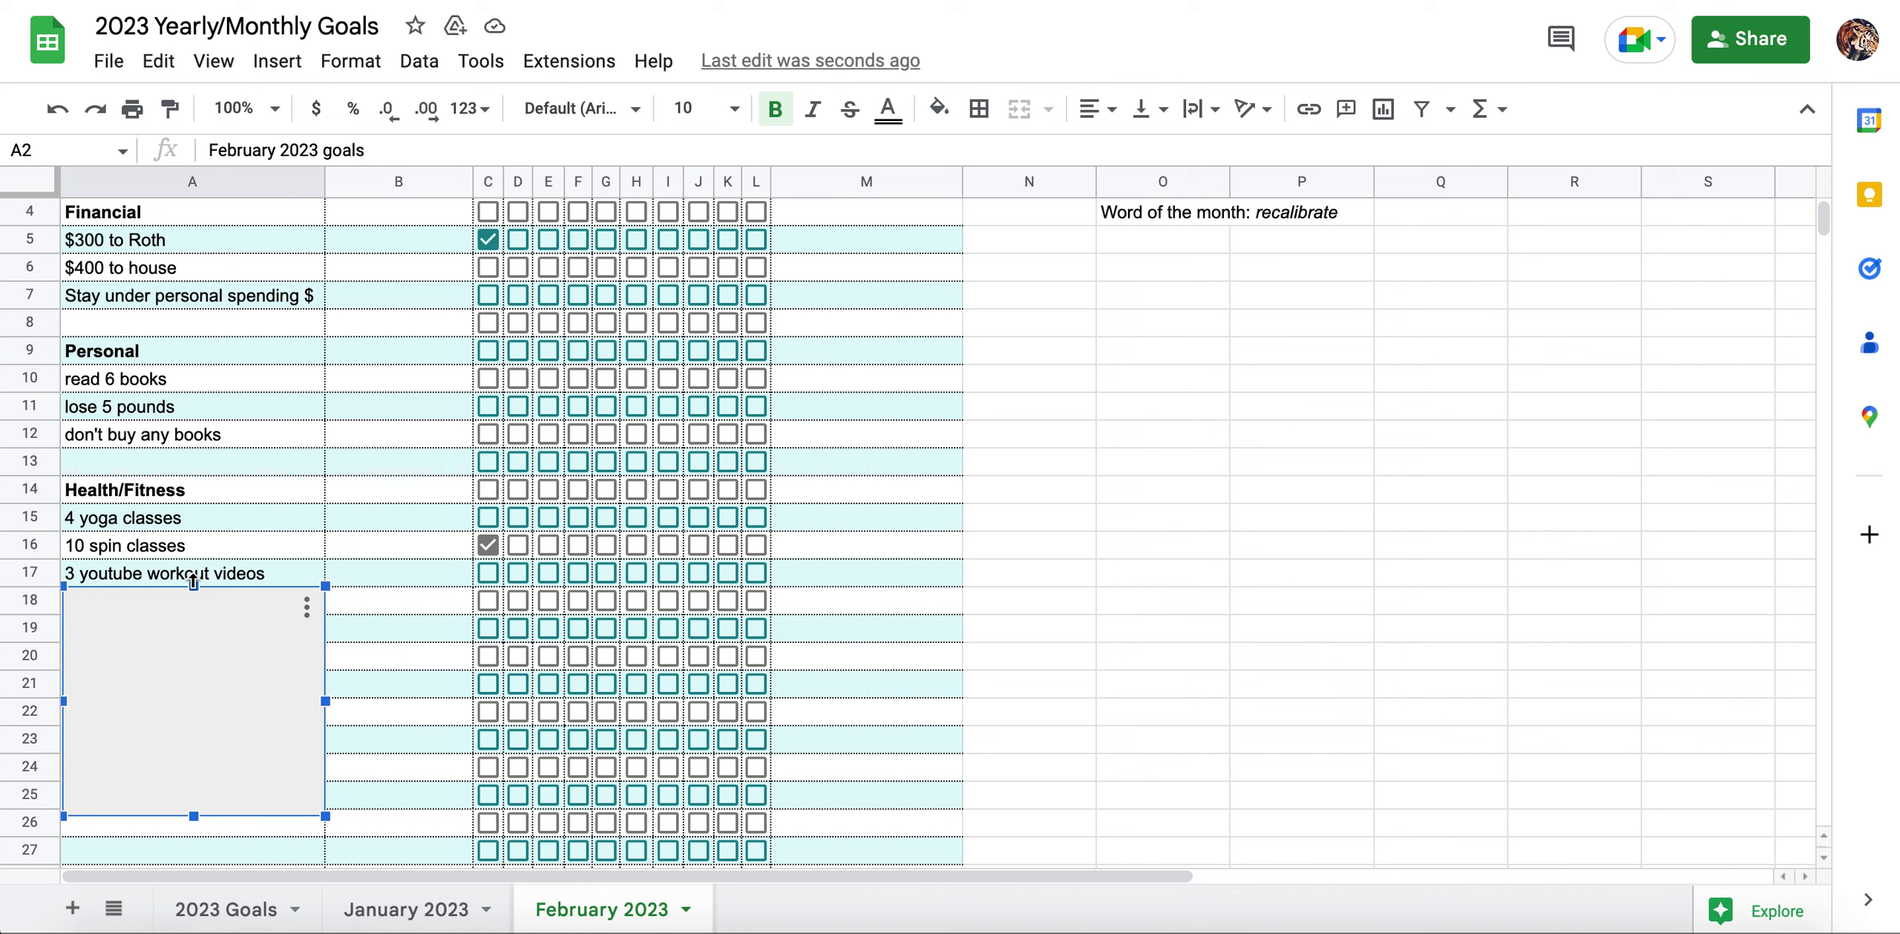
- Uncover Youtube Goals, 515 subscribers, 525 subscribers* and post 5 videos in February's sheet
drag(192, 586, 178, 633)
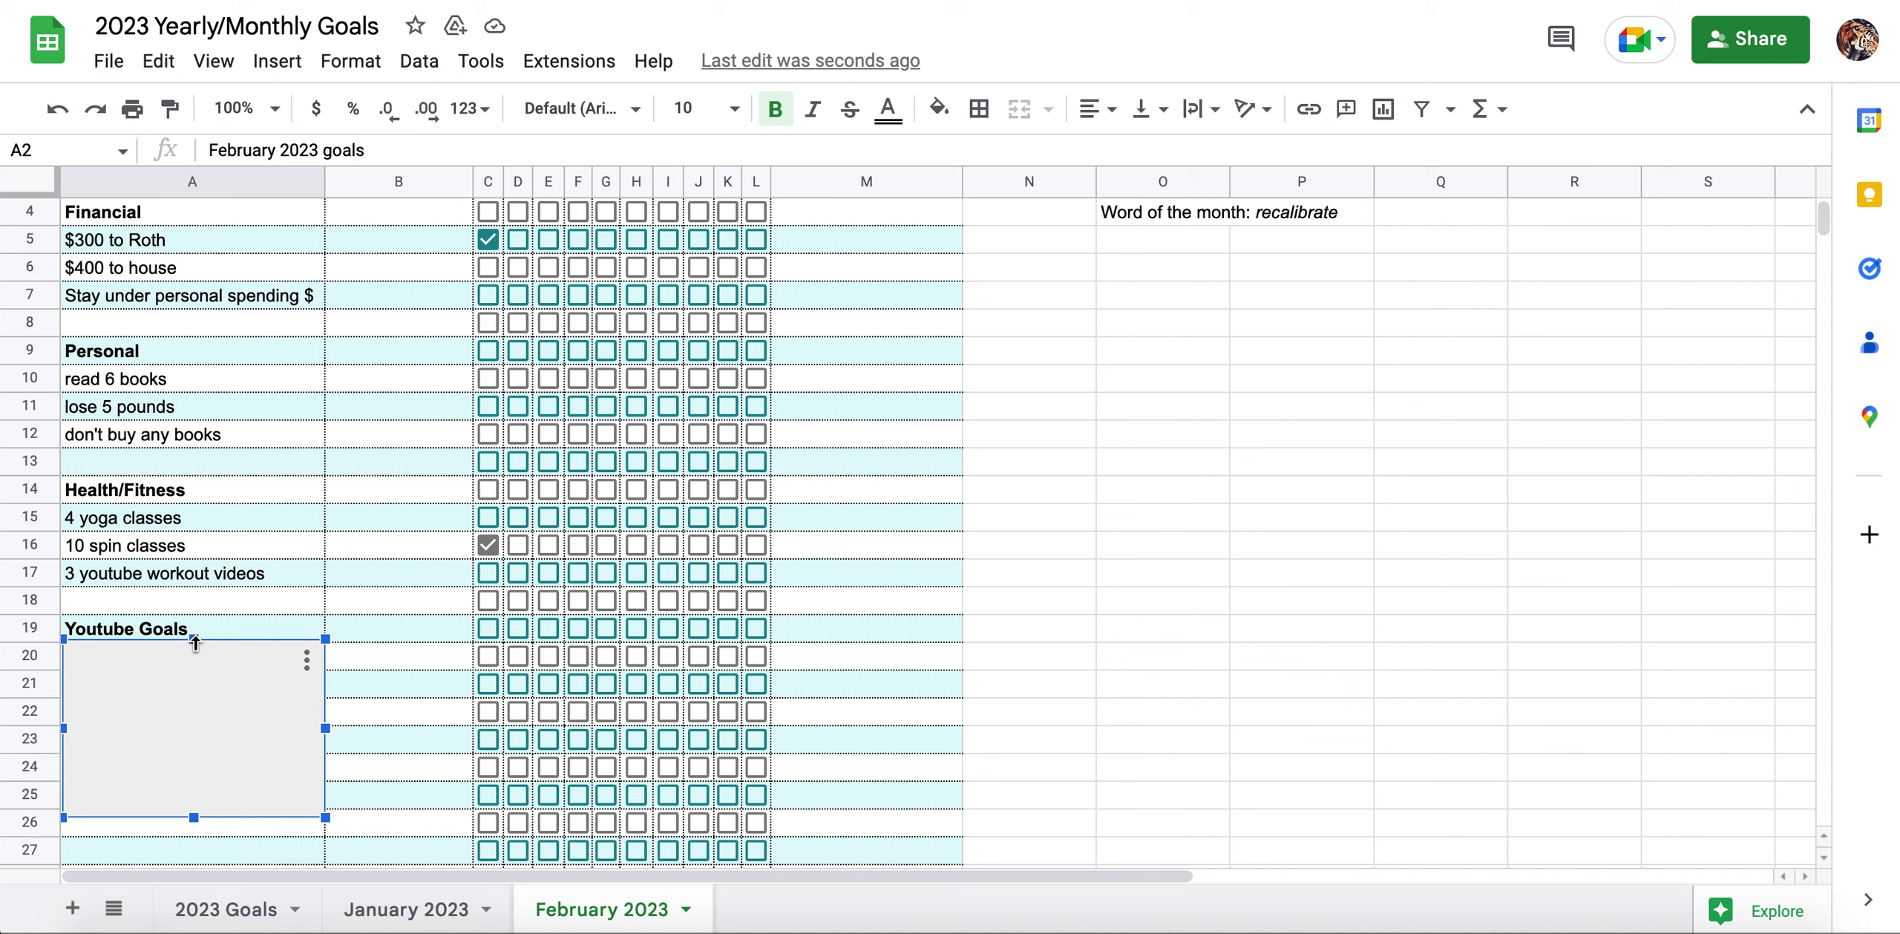
drag(194, 642, 194, 669)
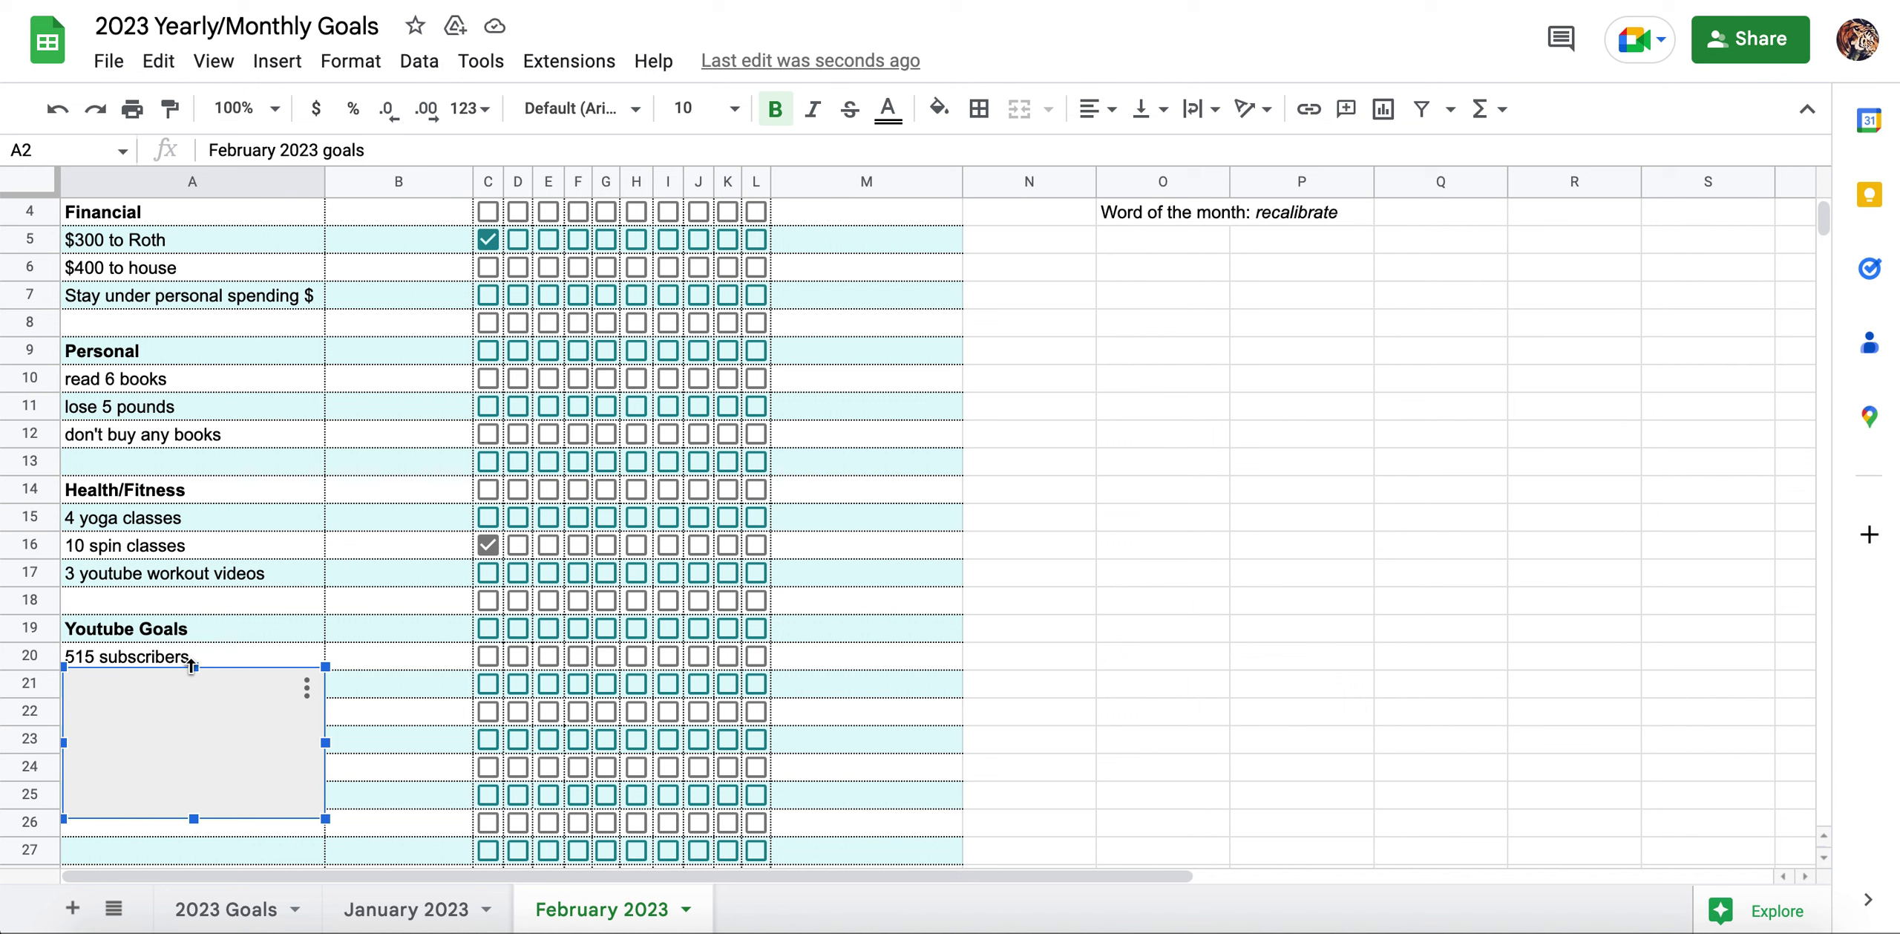
drag(196, 670, 193, 698)
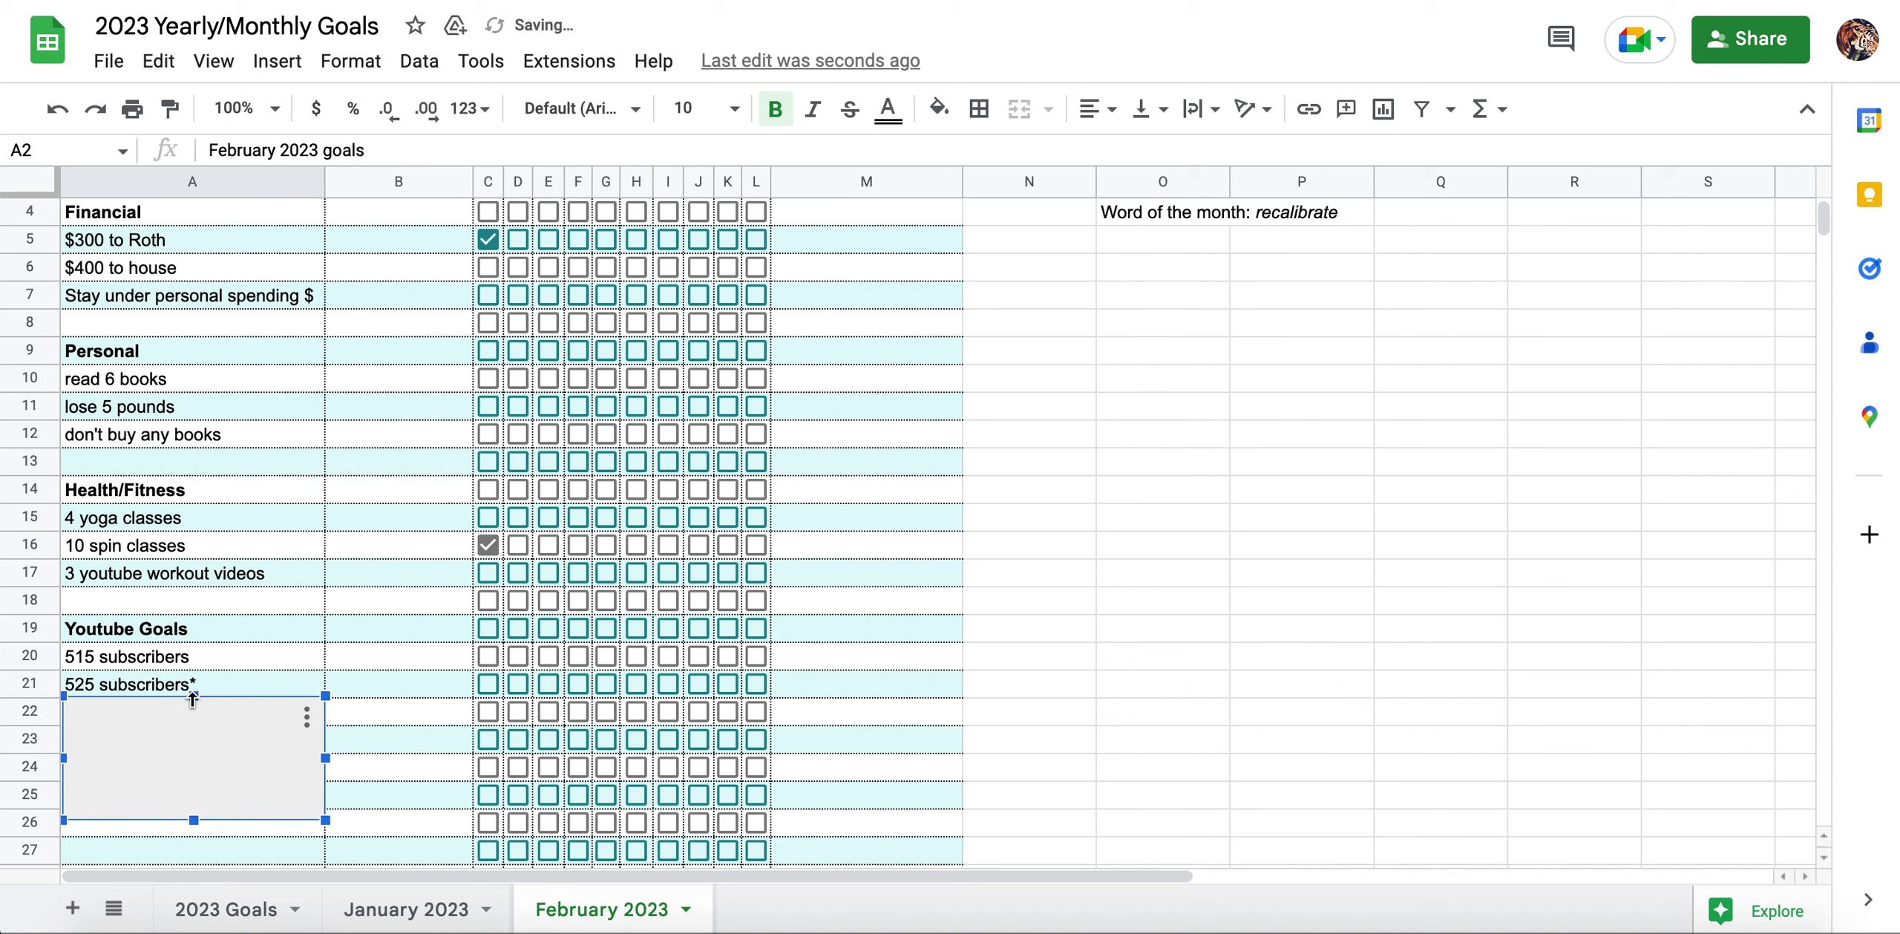
drag(192, 698, 187, 726)
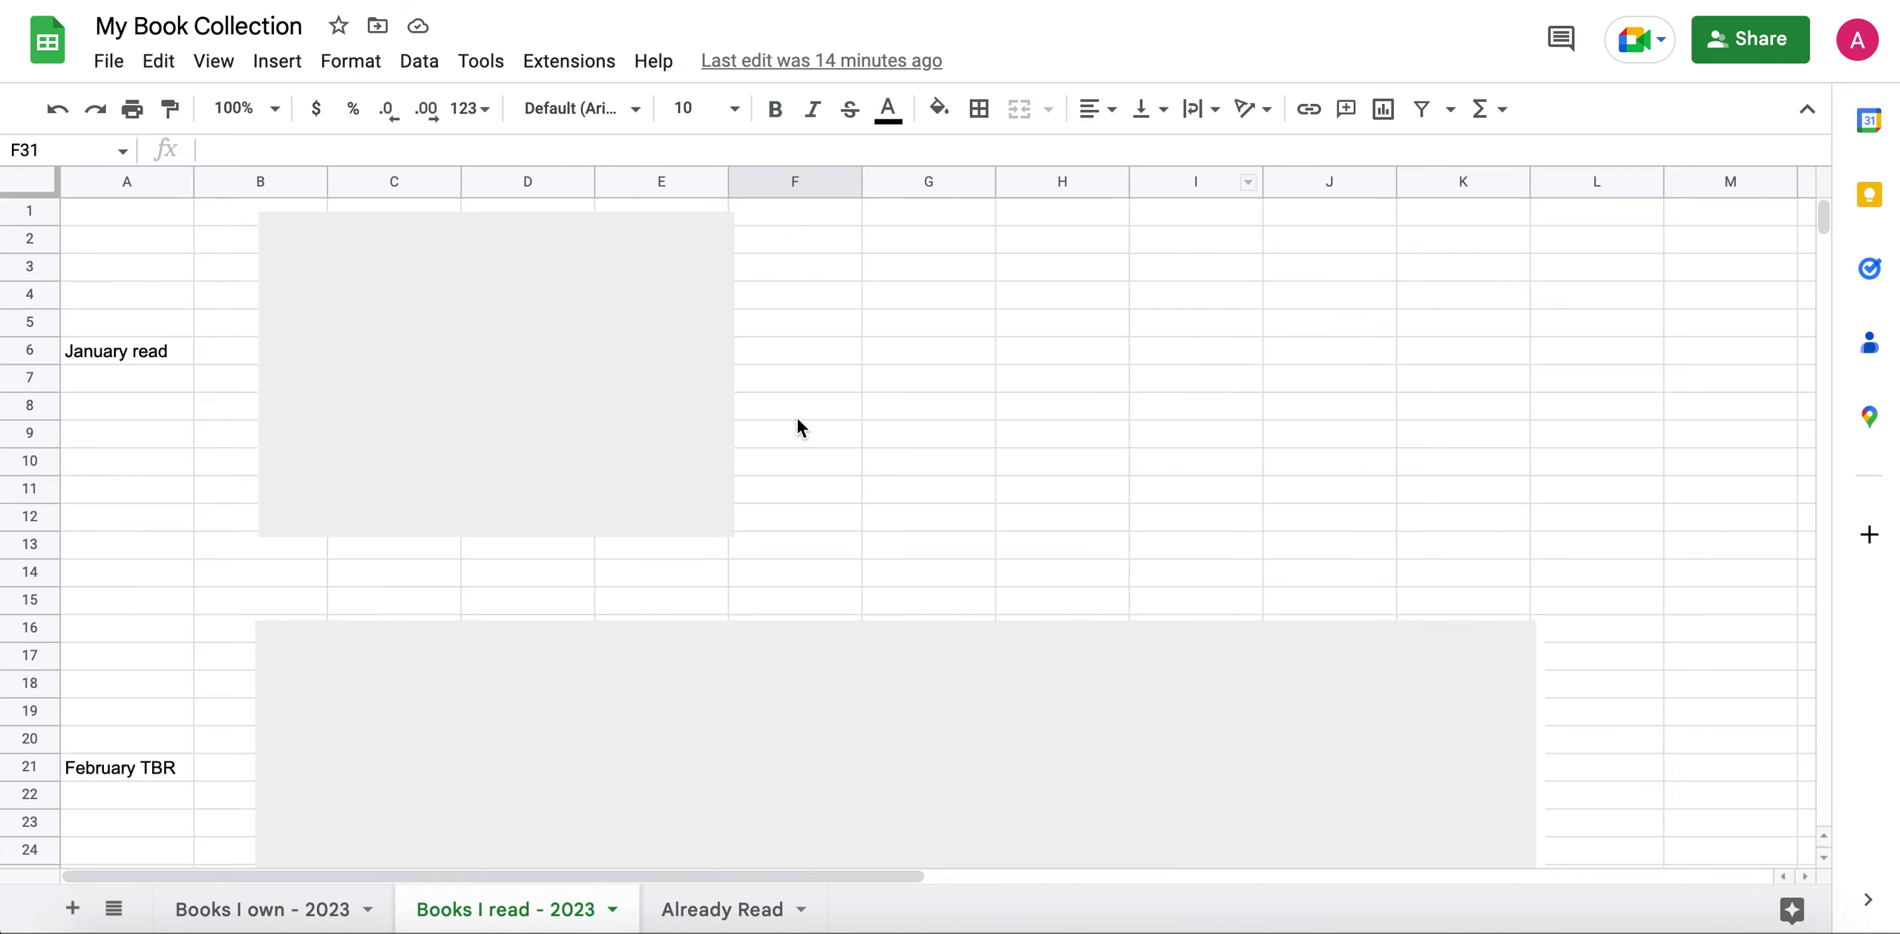
- Widen the grey placeholder beside January read by about two pixels on its left side
click(379, 352)
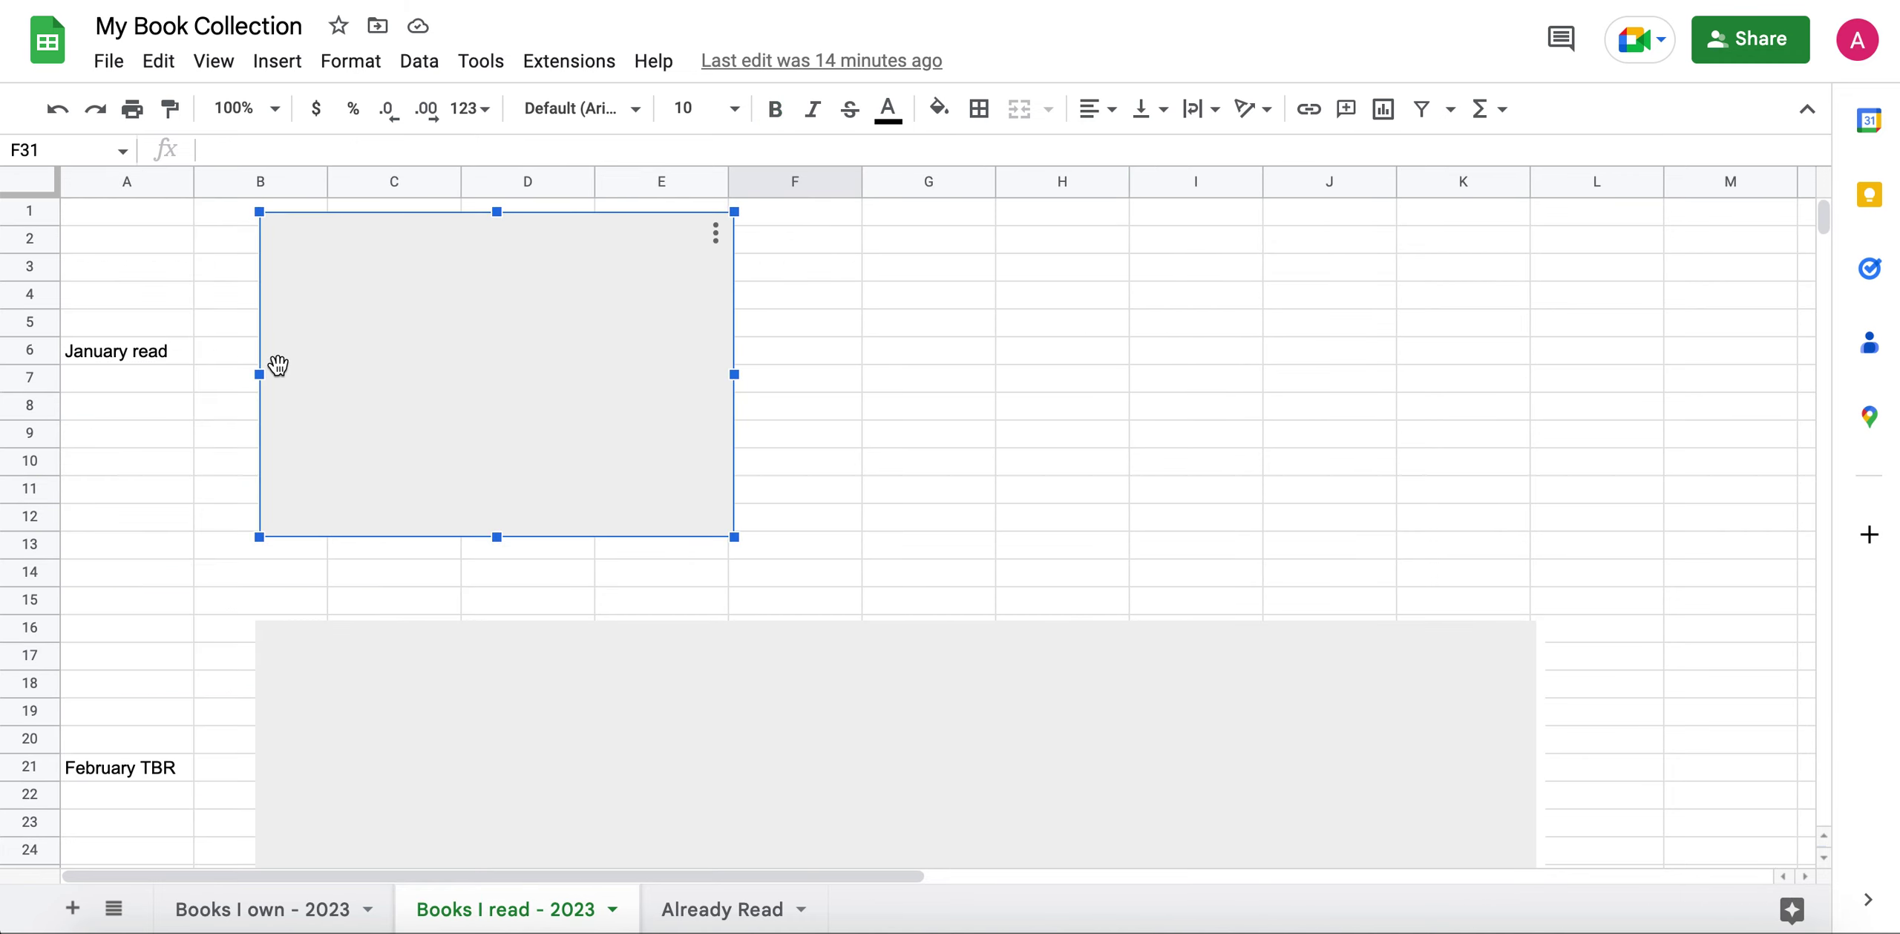
drag(254, 375, 252, 375)
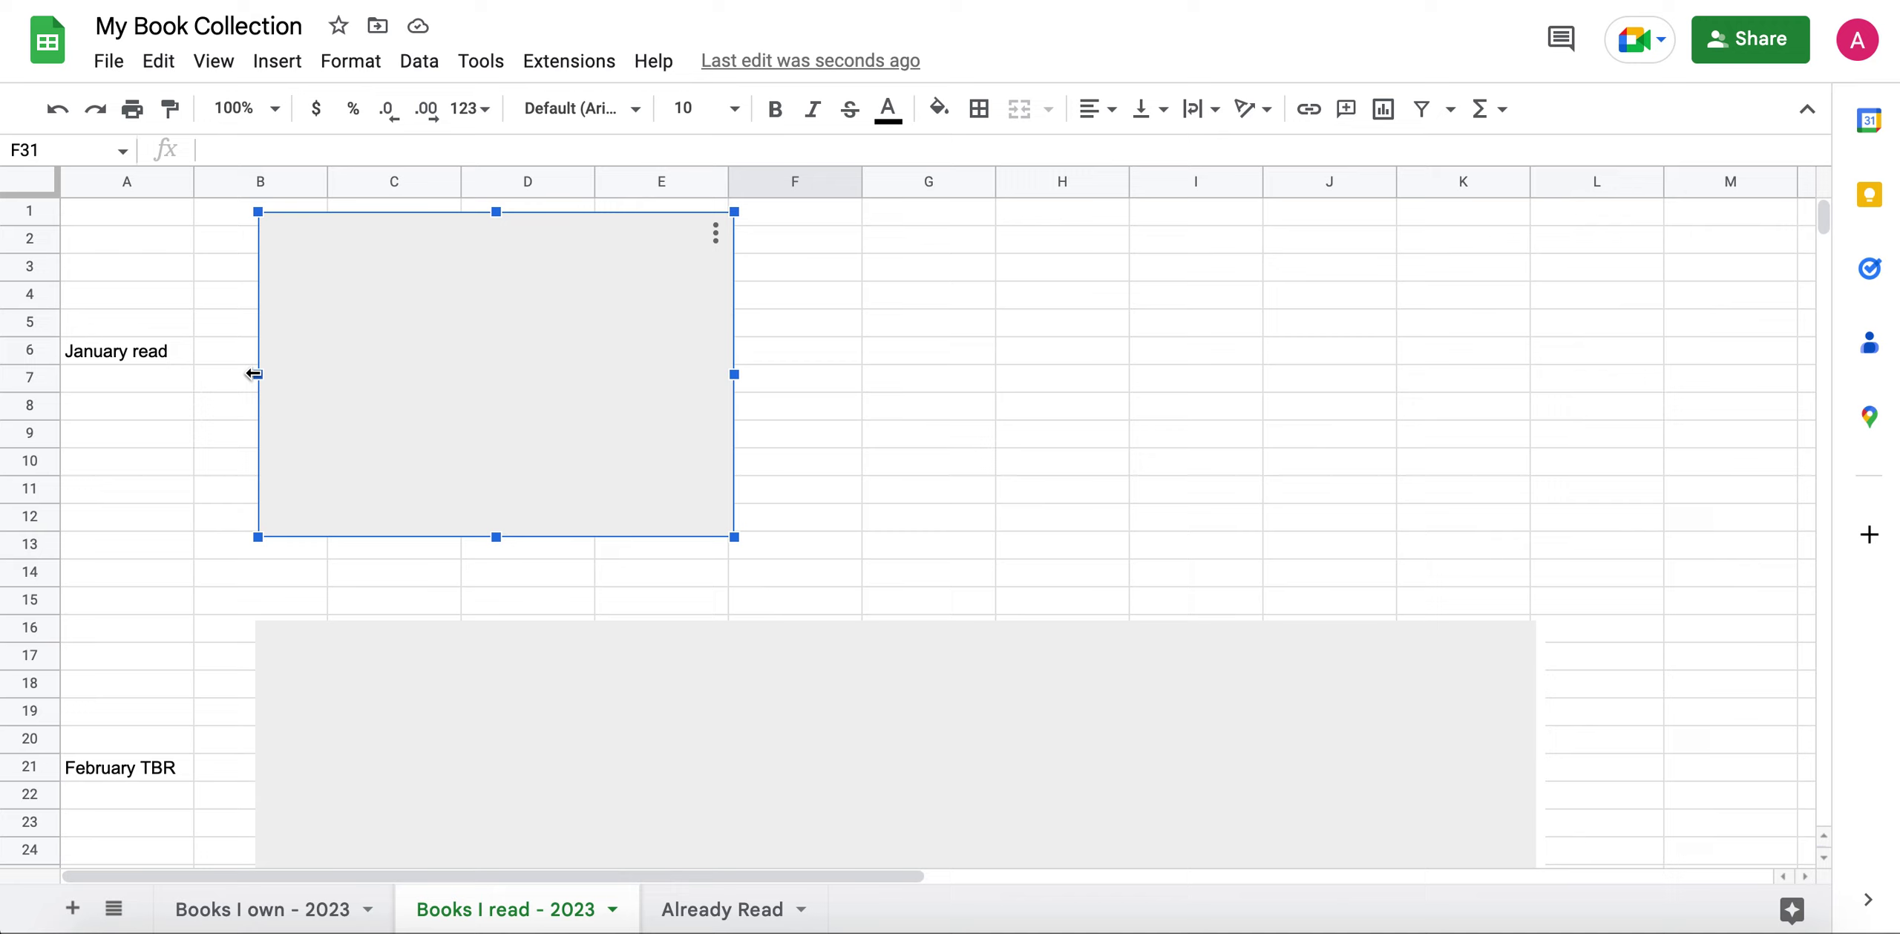
- Narrow the January grey shape to start at column D, uncovering The Body by Bill Bryson
drag(254, 374, 471, 366)
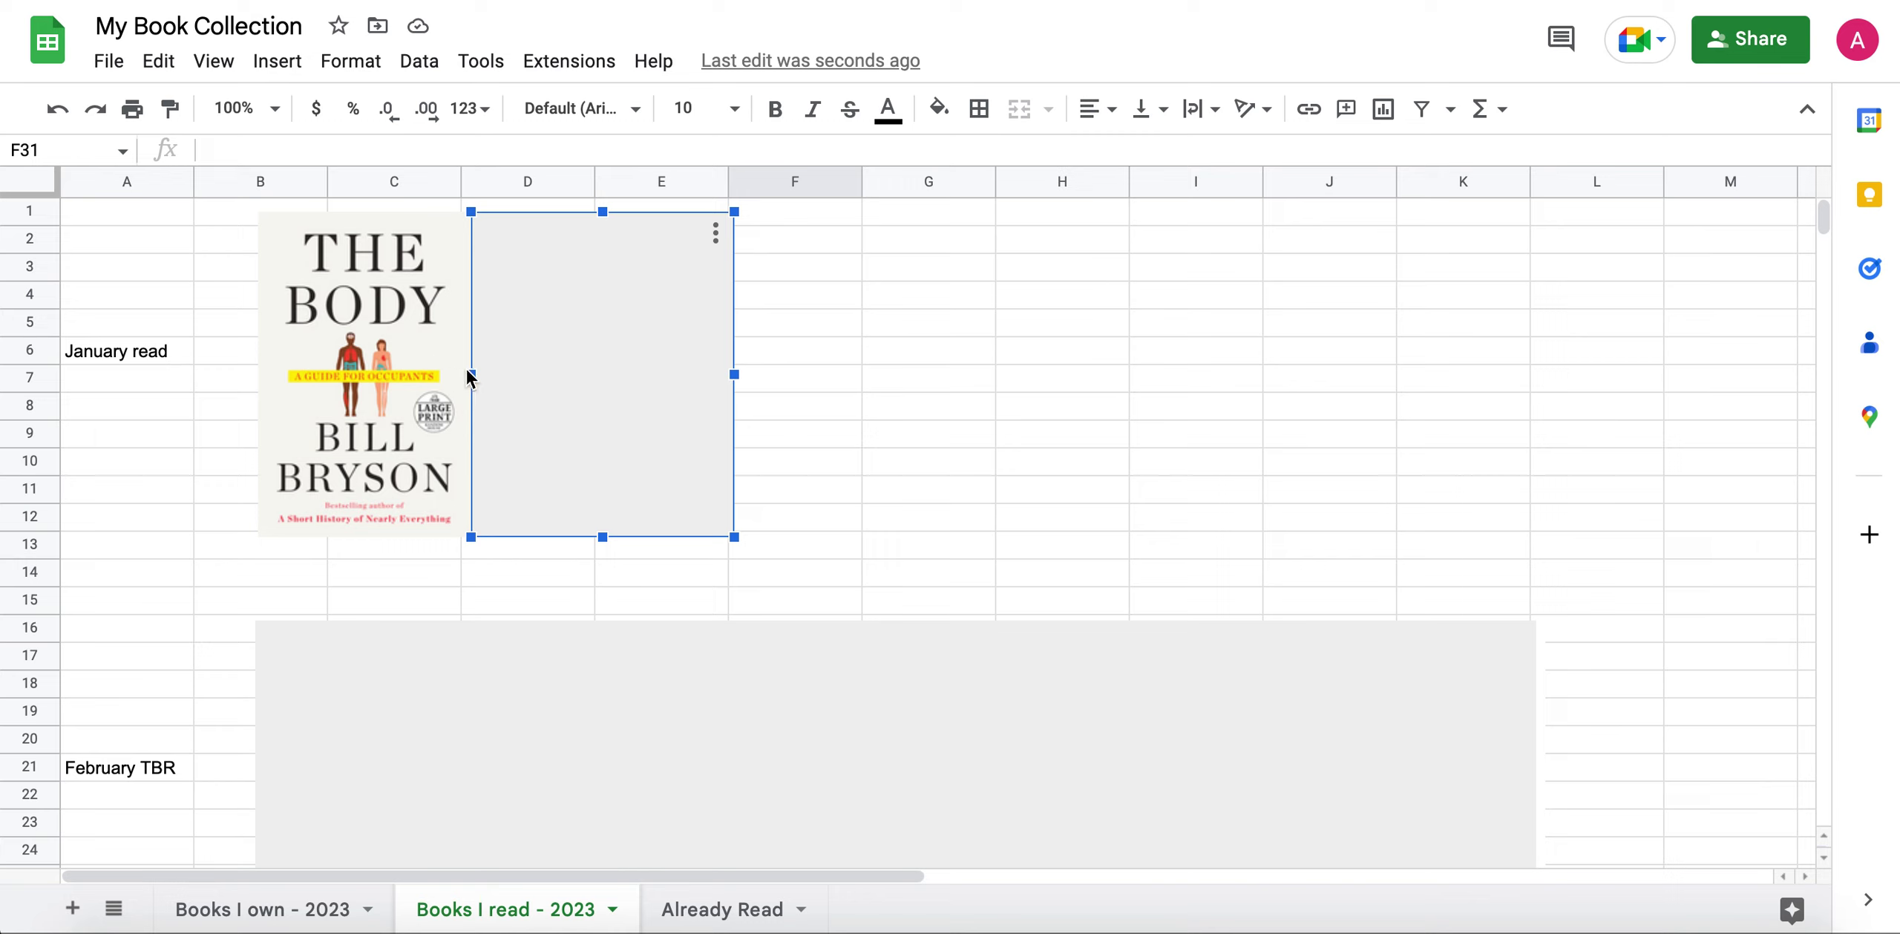
- Uncover the Trick Mirror cover and delete the remaining January grey shape
drag(470, 374, 709, 368)
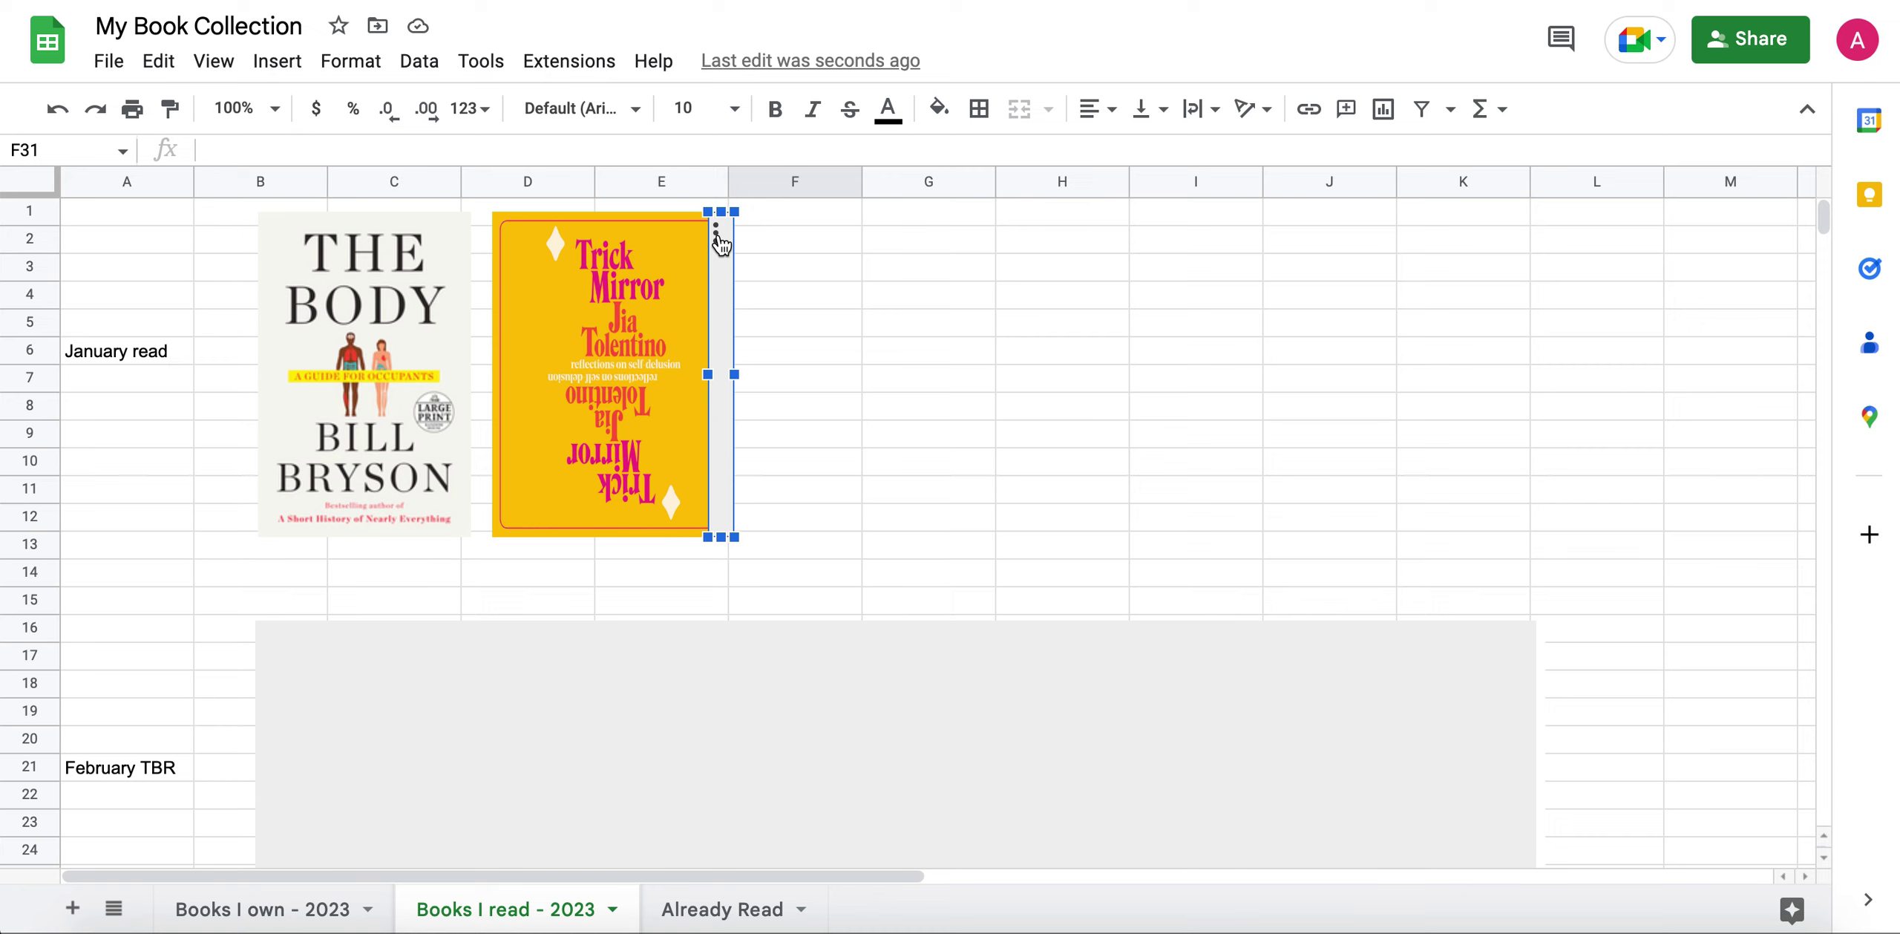
click(716, 236)
click(756, 312)
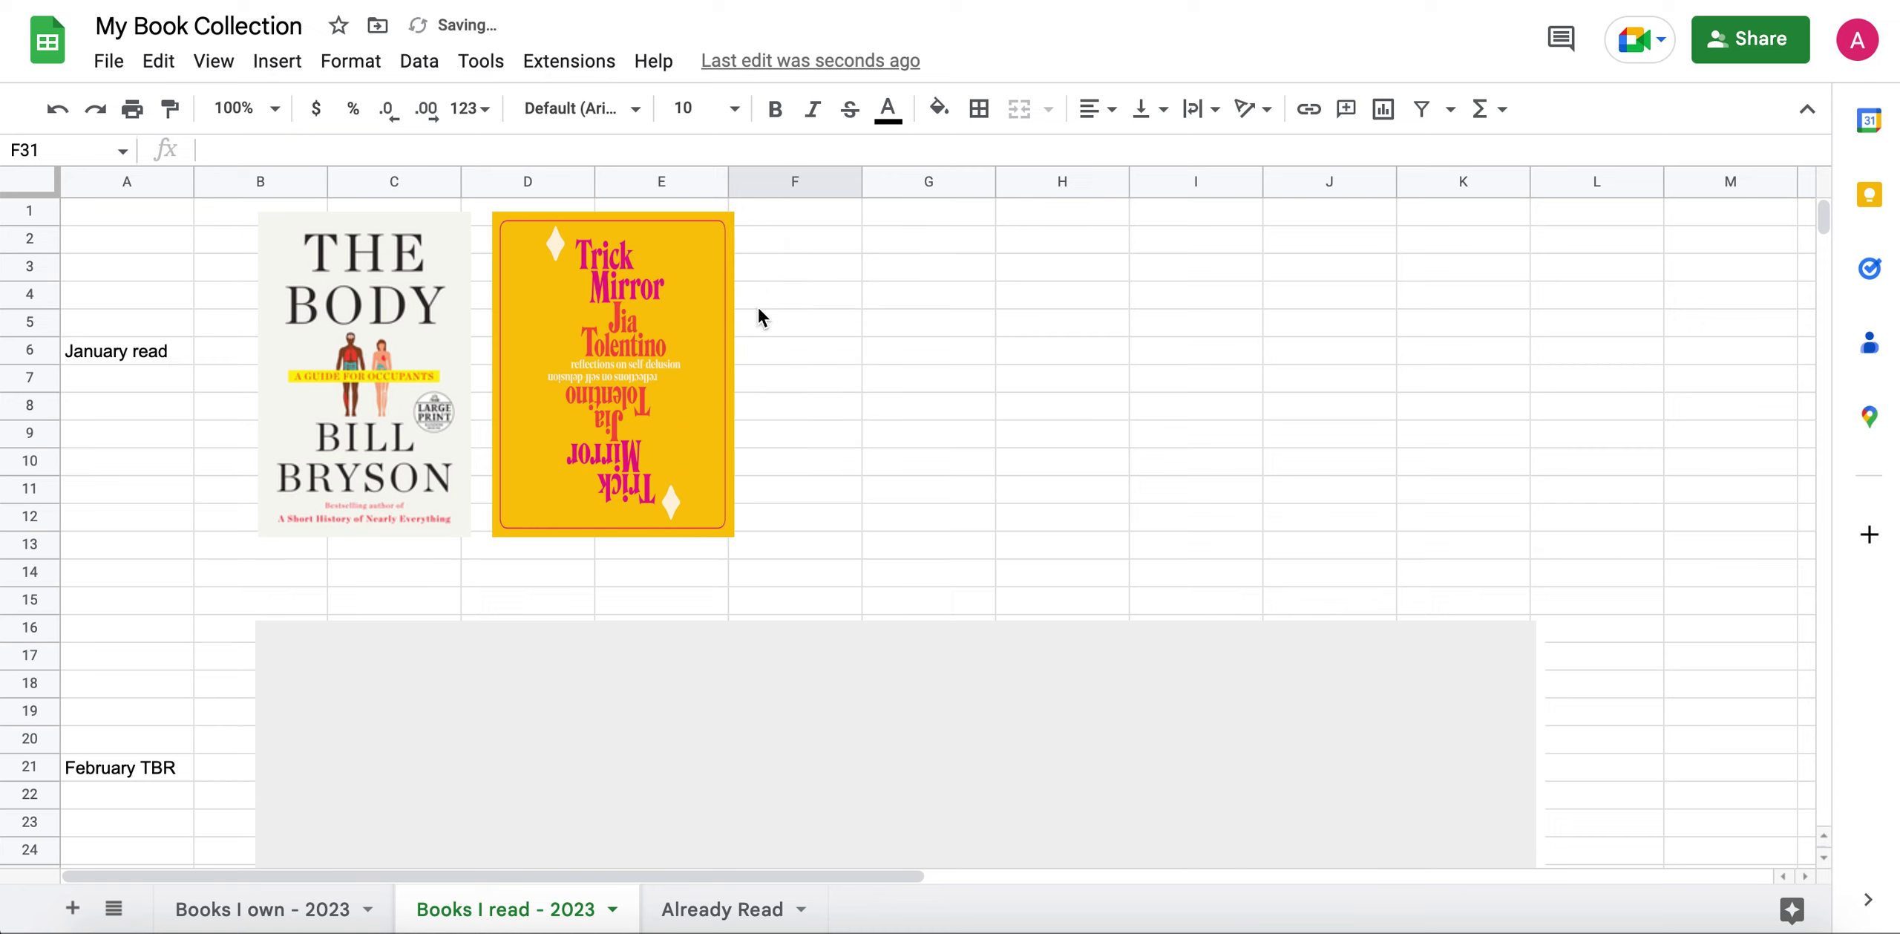
- Narrow the February TBR grey shape to start at column D, revealing Sundown Towns
scroll(522, 517, down, 5)
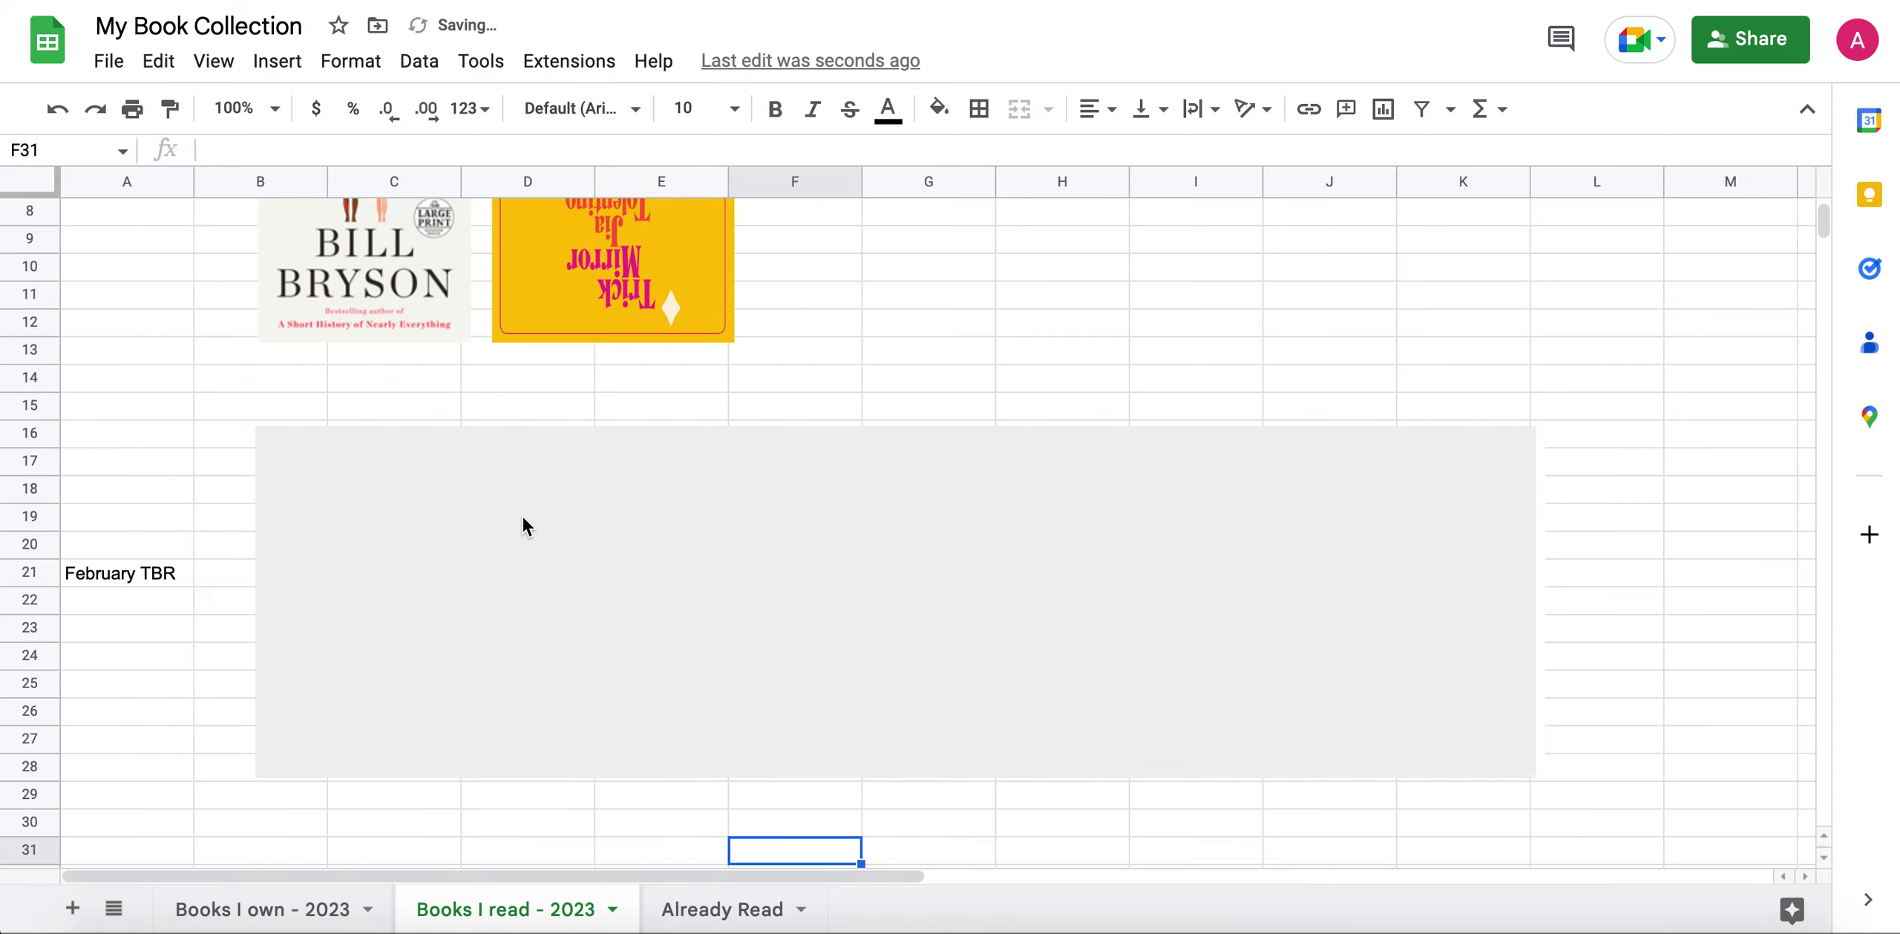
scroll(523, 517, down, 1)
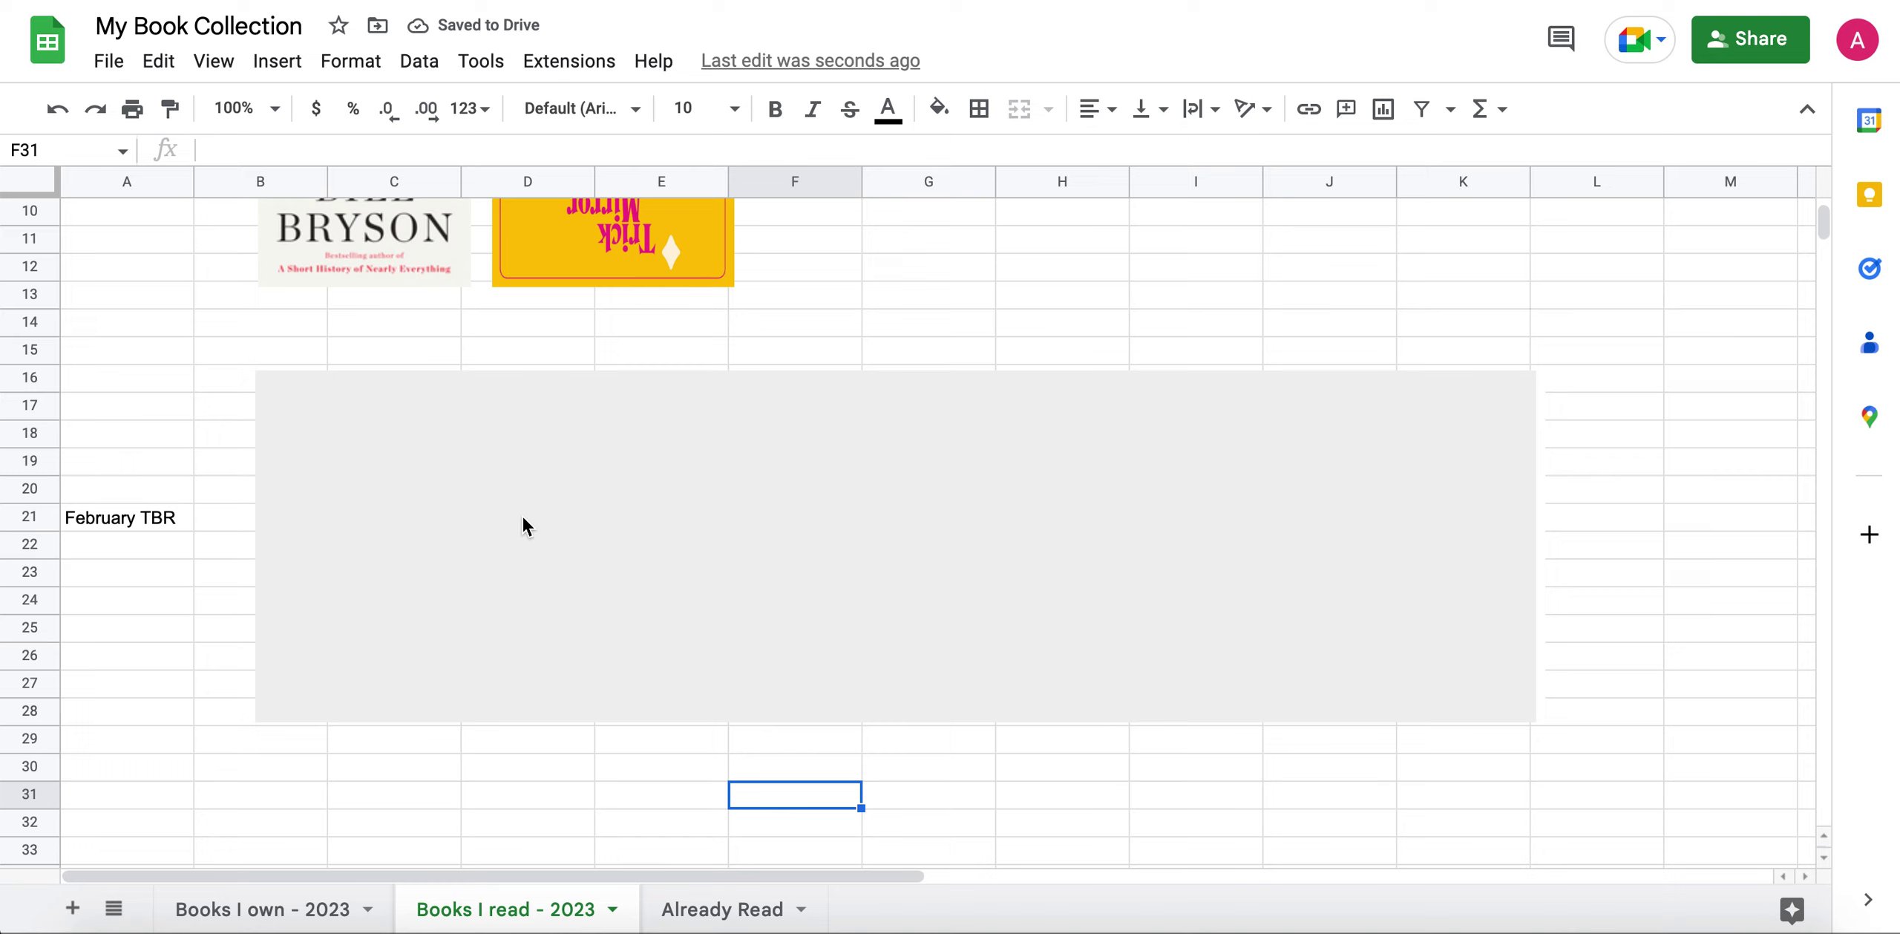
click(387, 542)
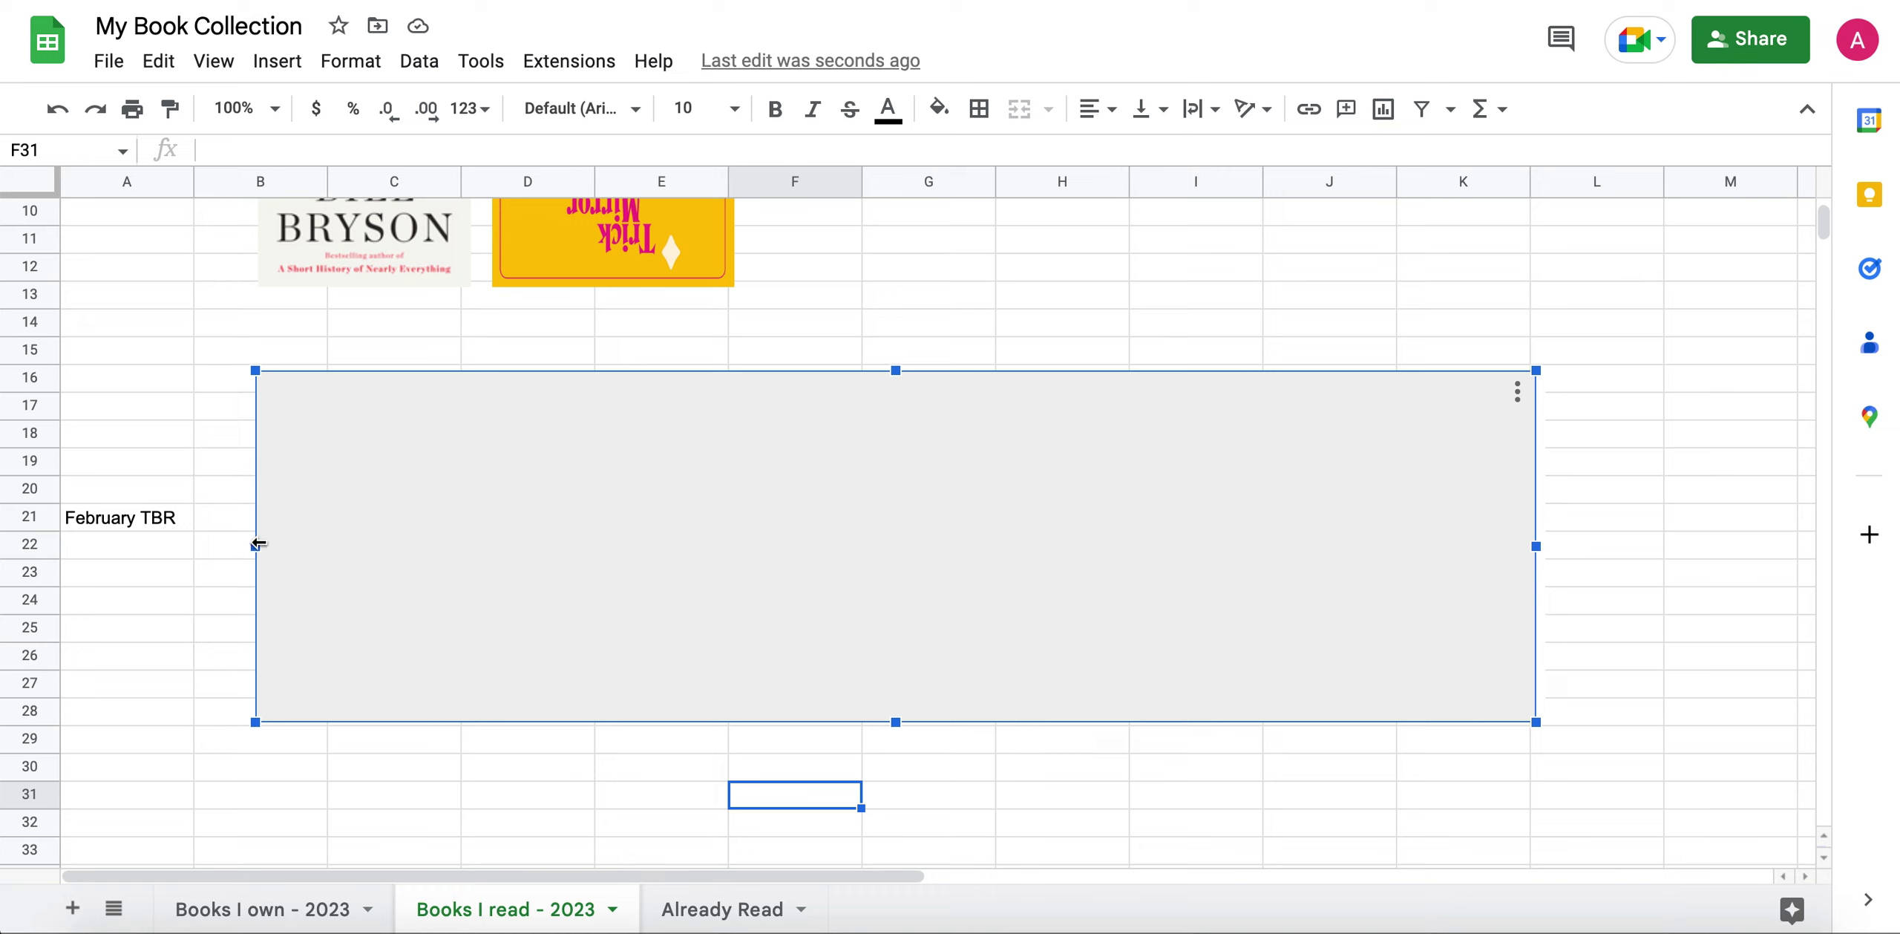
drag(256, 544, 492, 522)
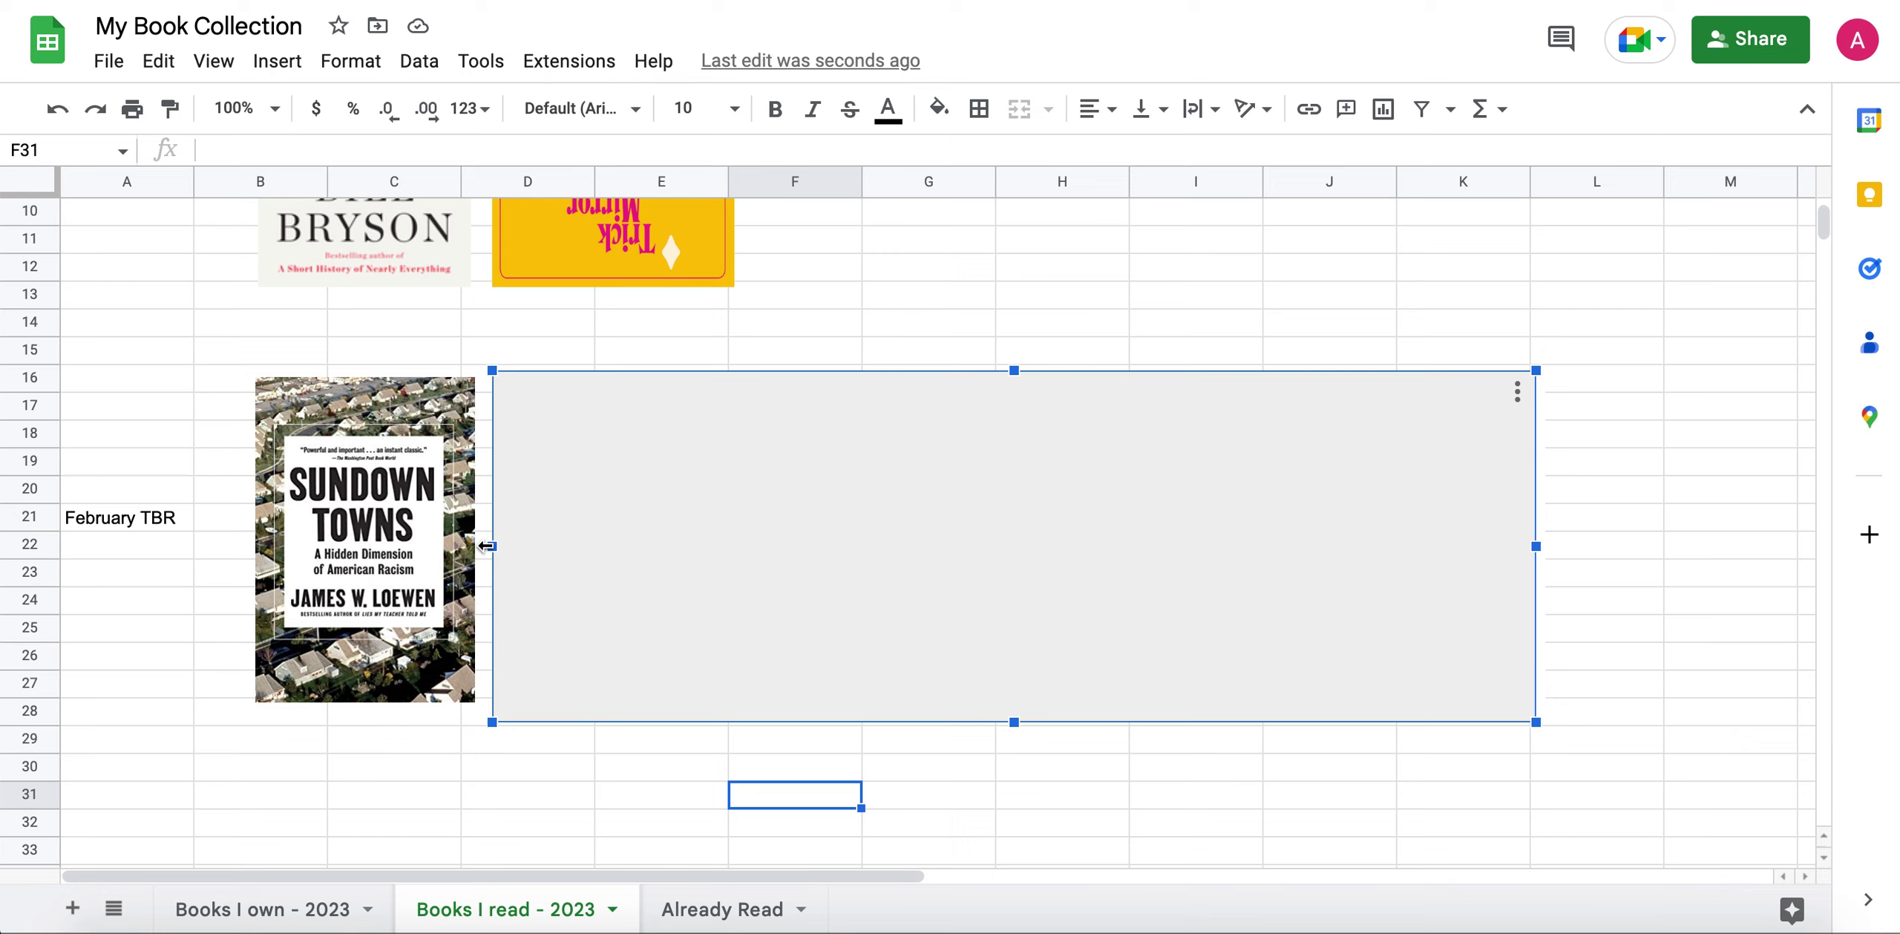
- Narrow the February grey shape to start at column F, uncovering A Small Farm Future
drag(486, 546, 721, 493)
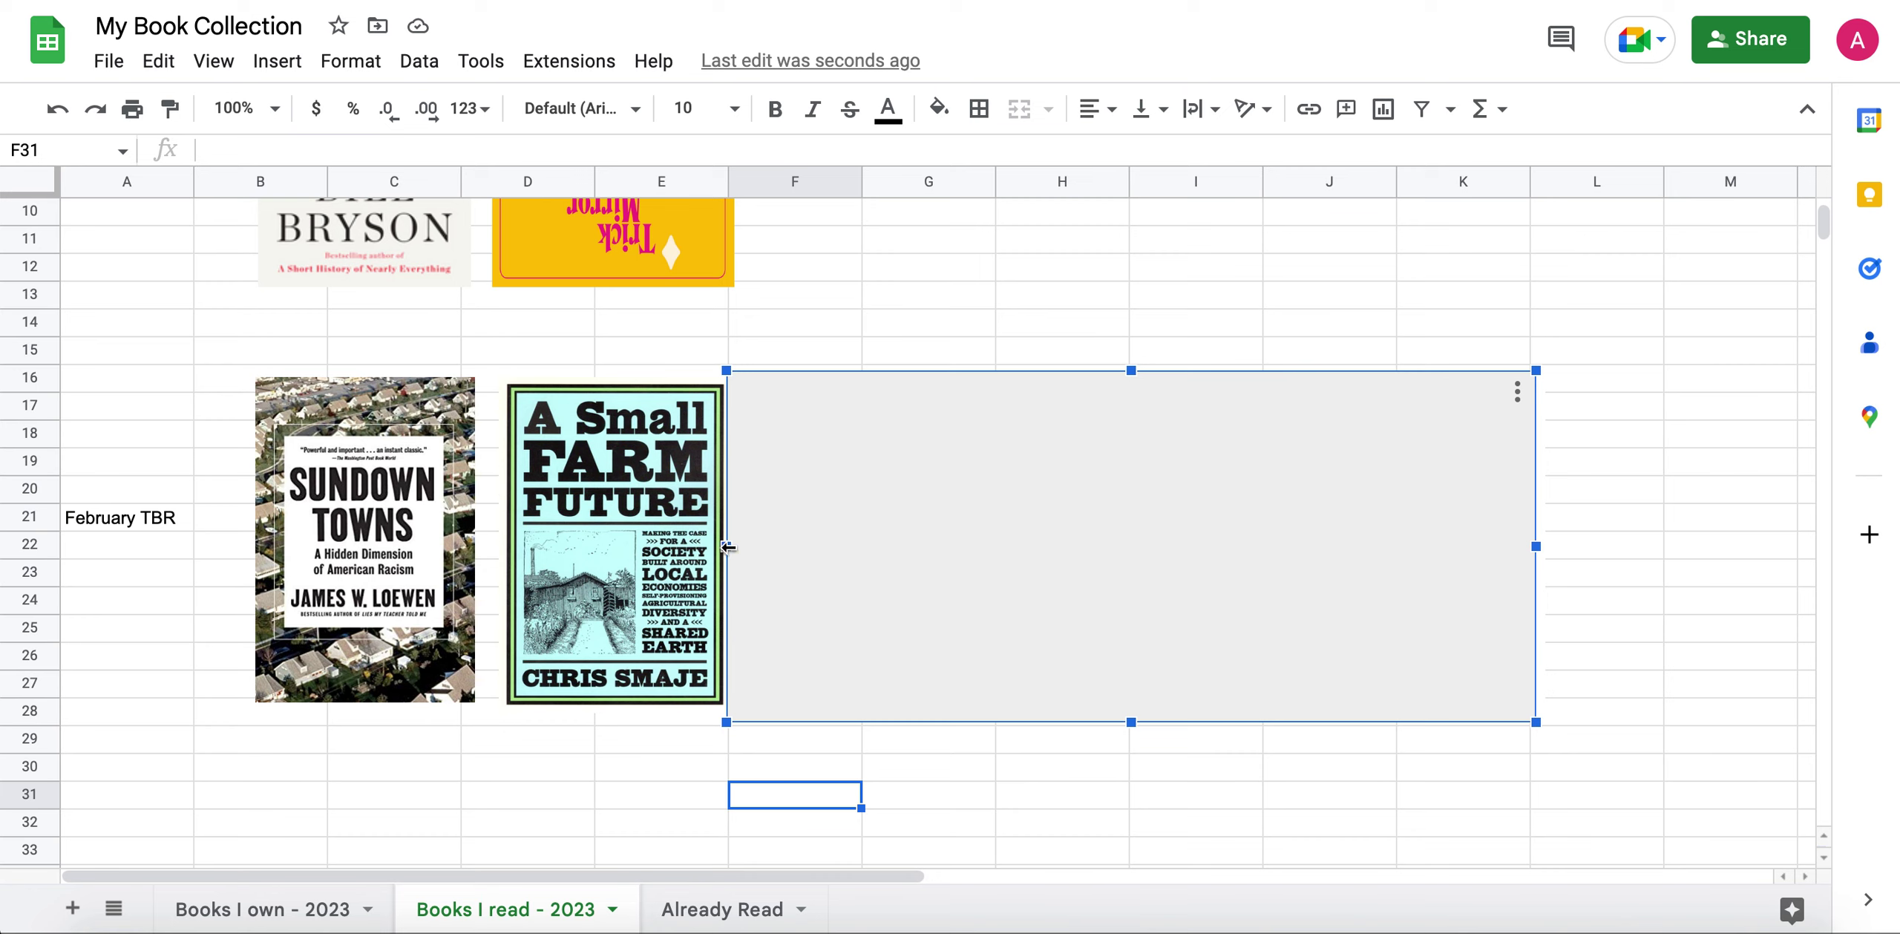
- Narrow the February grey shape further to reveal Her Body and Other Parties by Carmen Maria Machado
drag(728, 546, 965, 526)
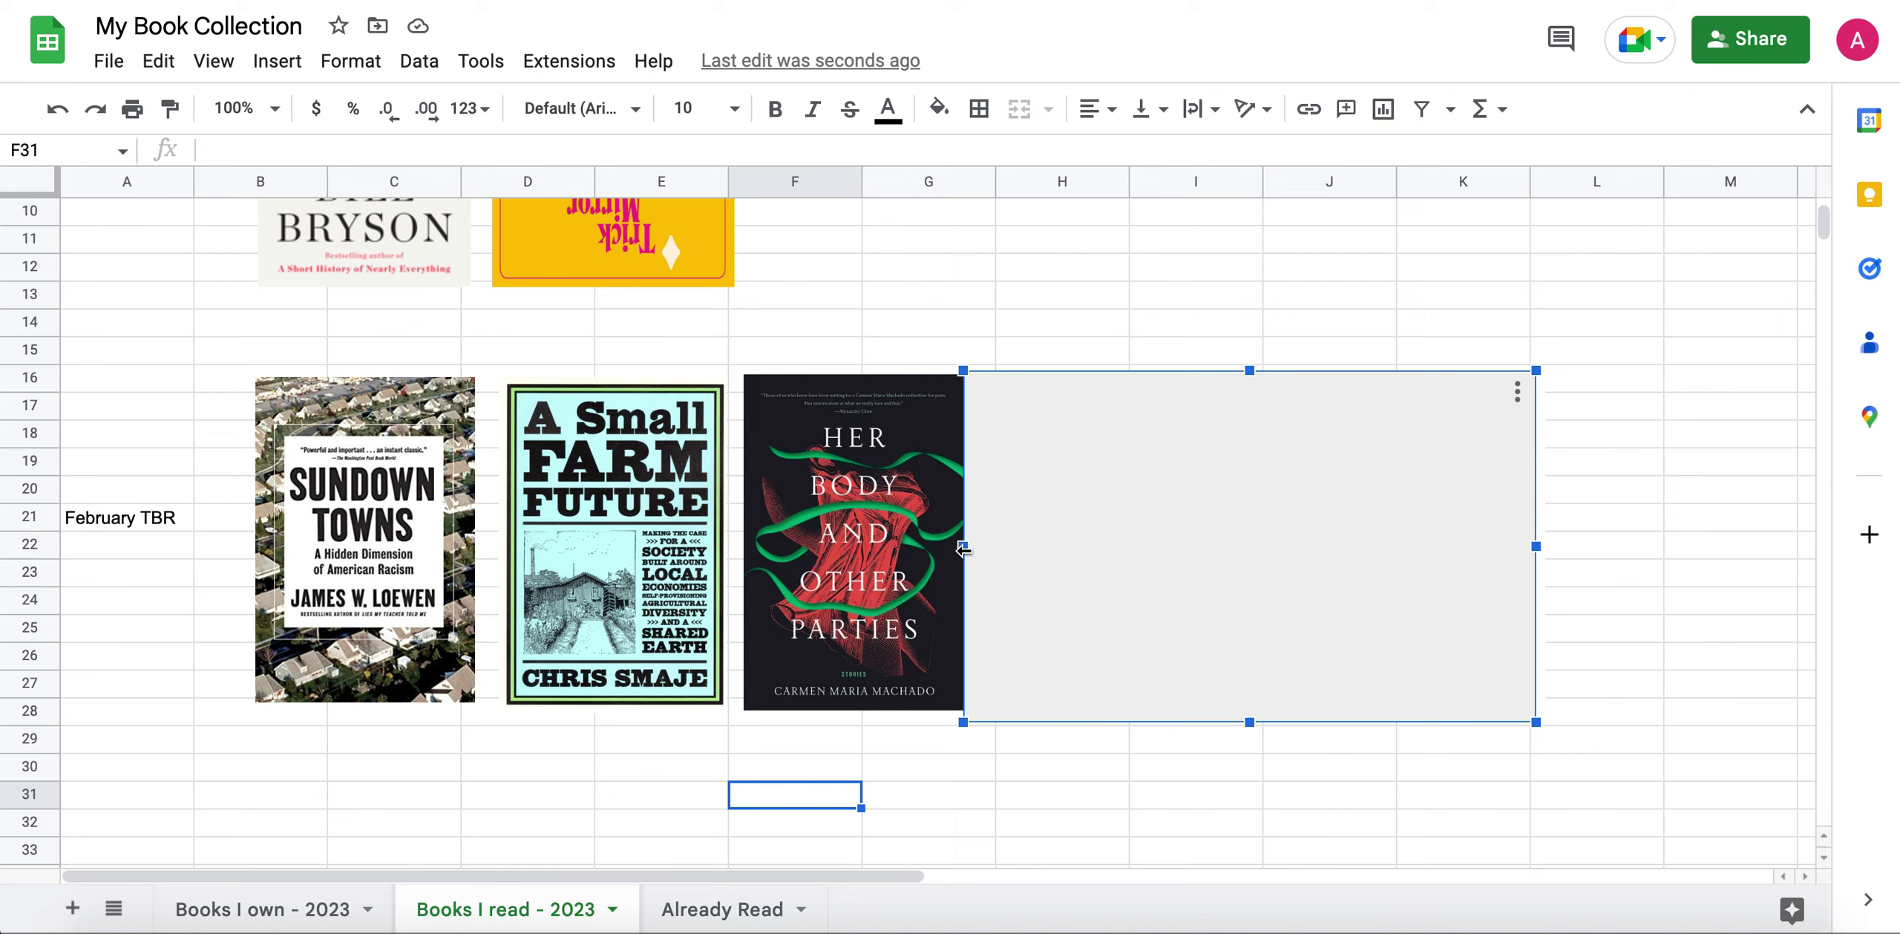
- Narrow the February grey shape again to uncover Earthlings by Sayaka Murata
drag(963, 548, 1220, 545)
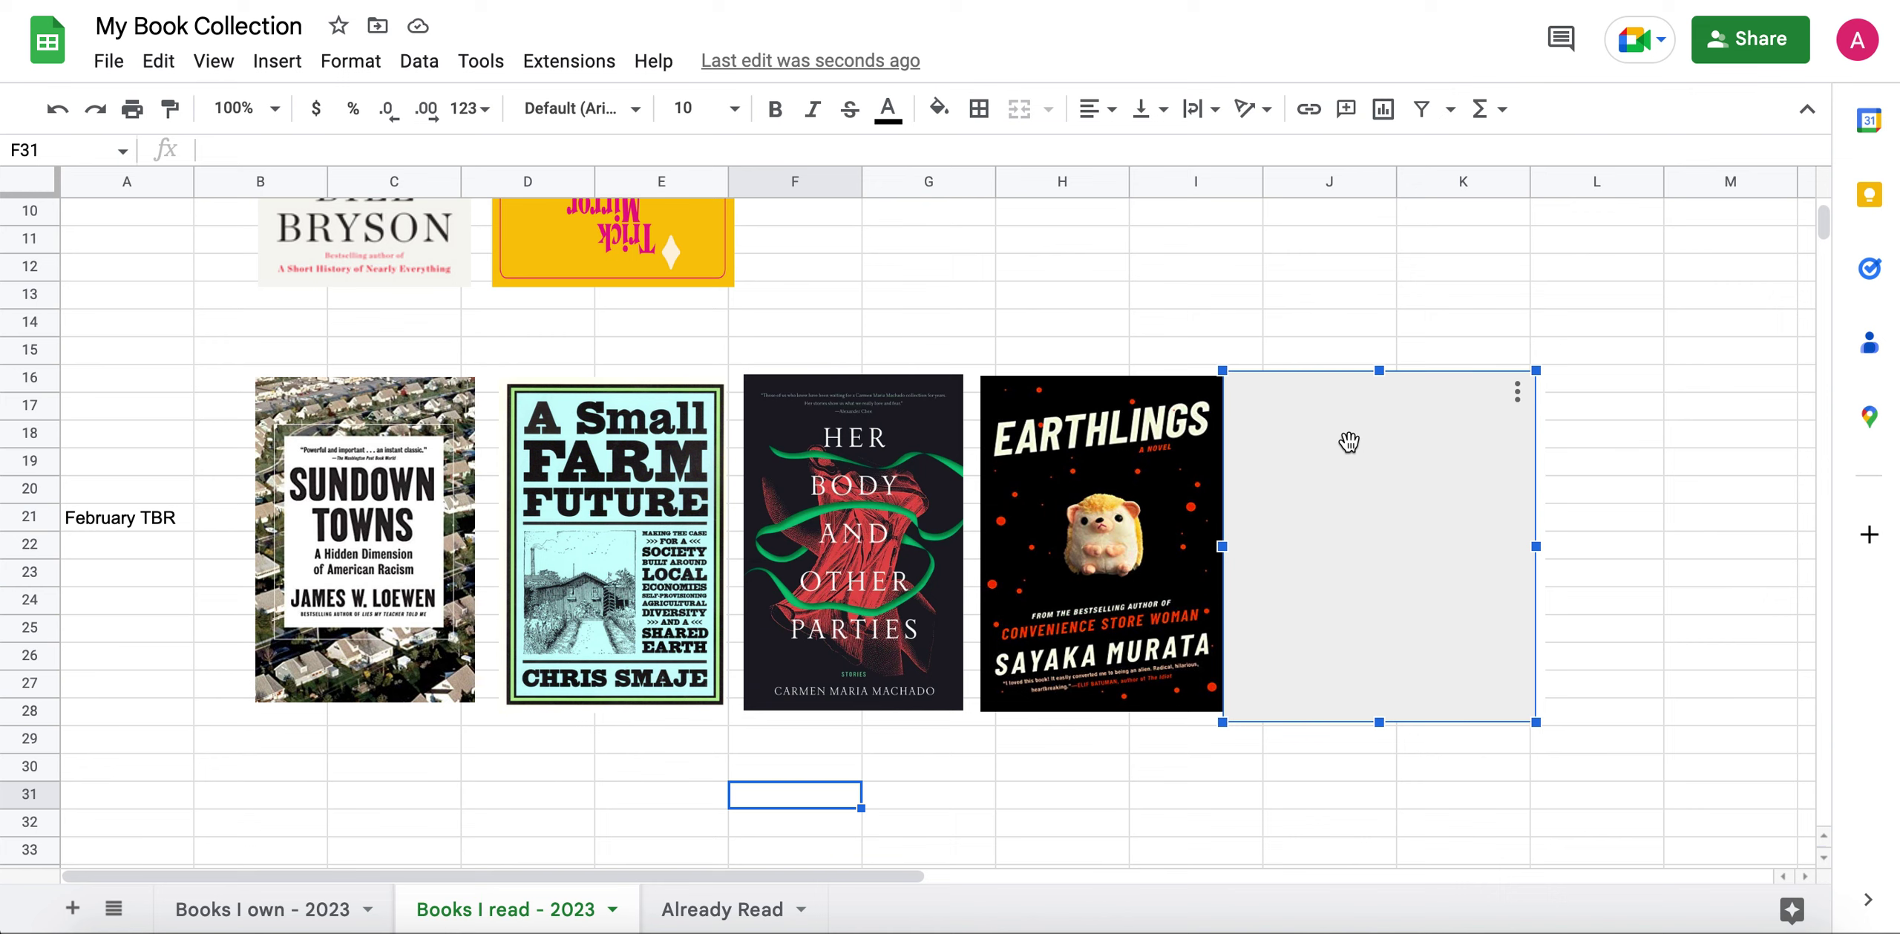
- Delete the last grey shape, revealing The Autobiography of Malcolm X cover
click(1517, 392)
click(1541, 474)
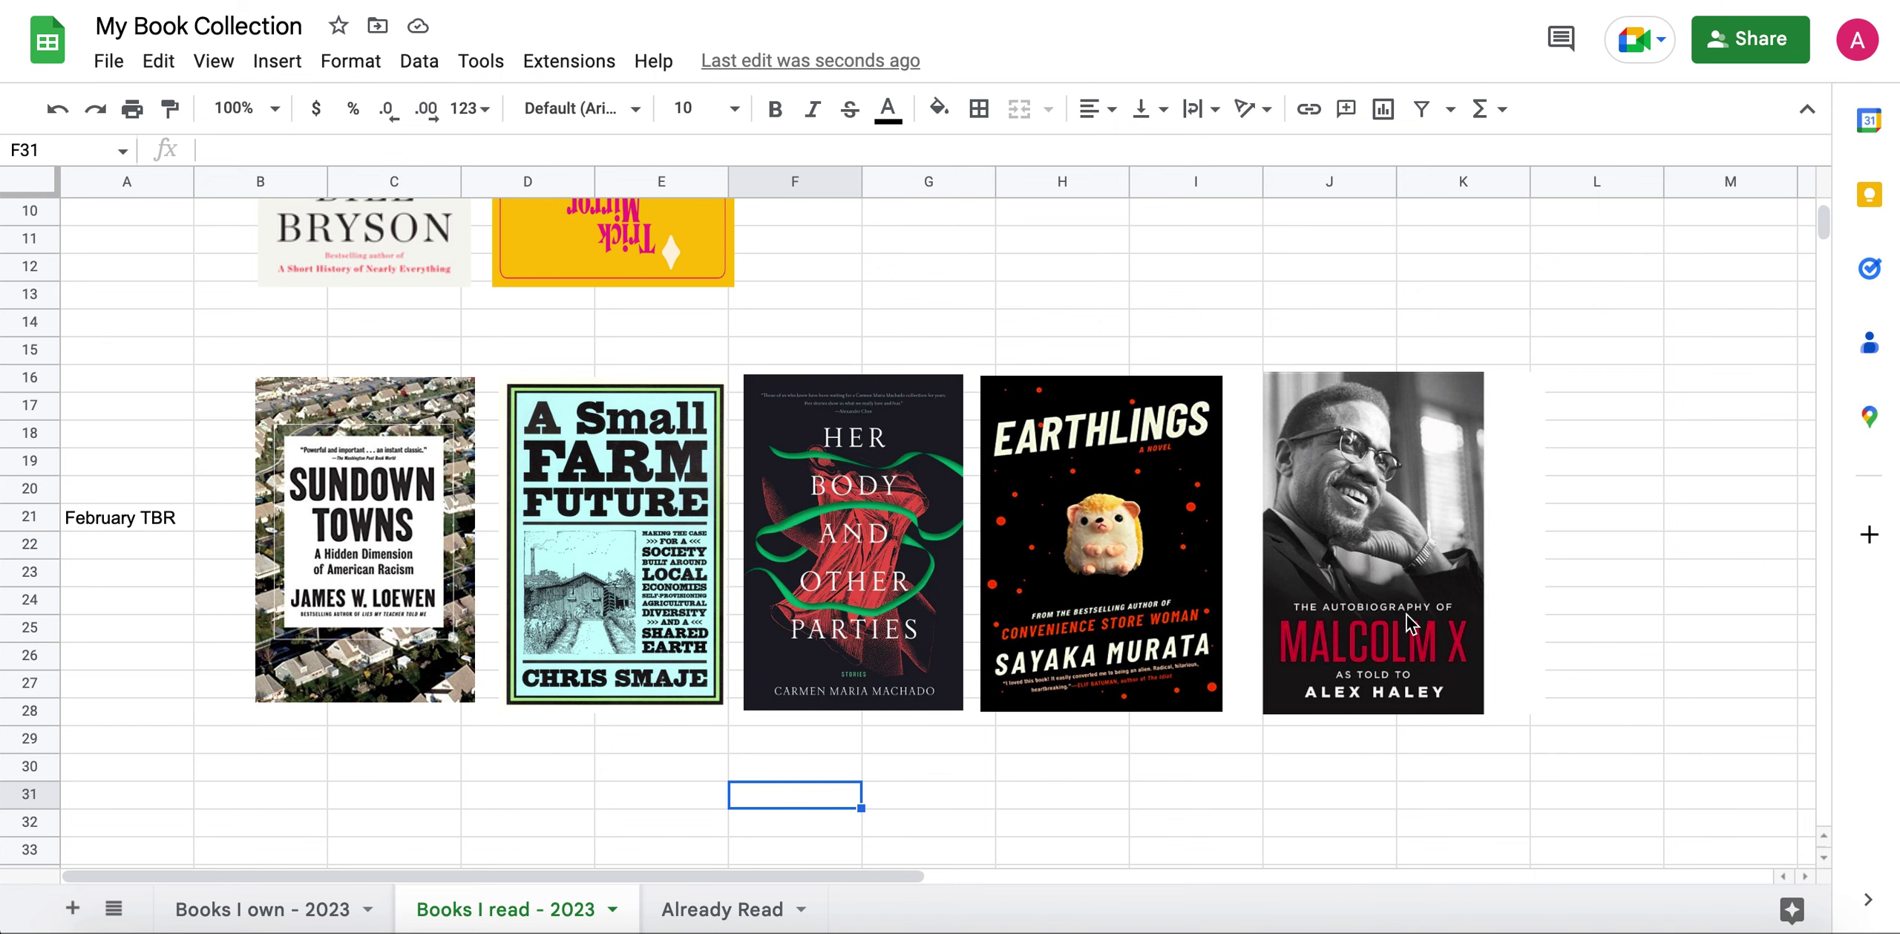
- Scroll back to row 1 to view both January covers above the five February covers
scroll(1407, 615, up, 5)
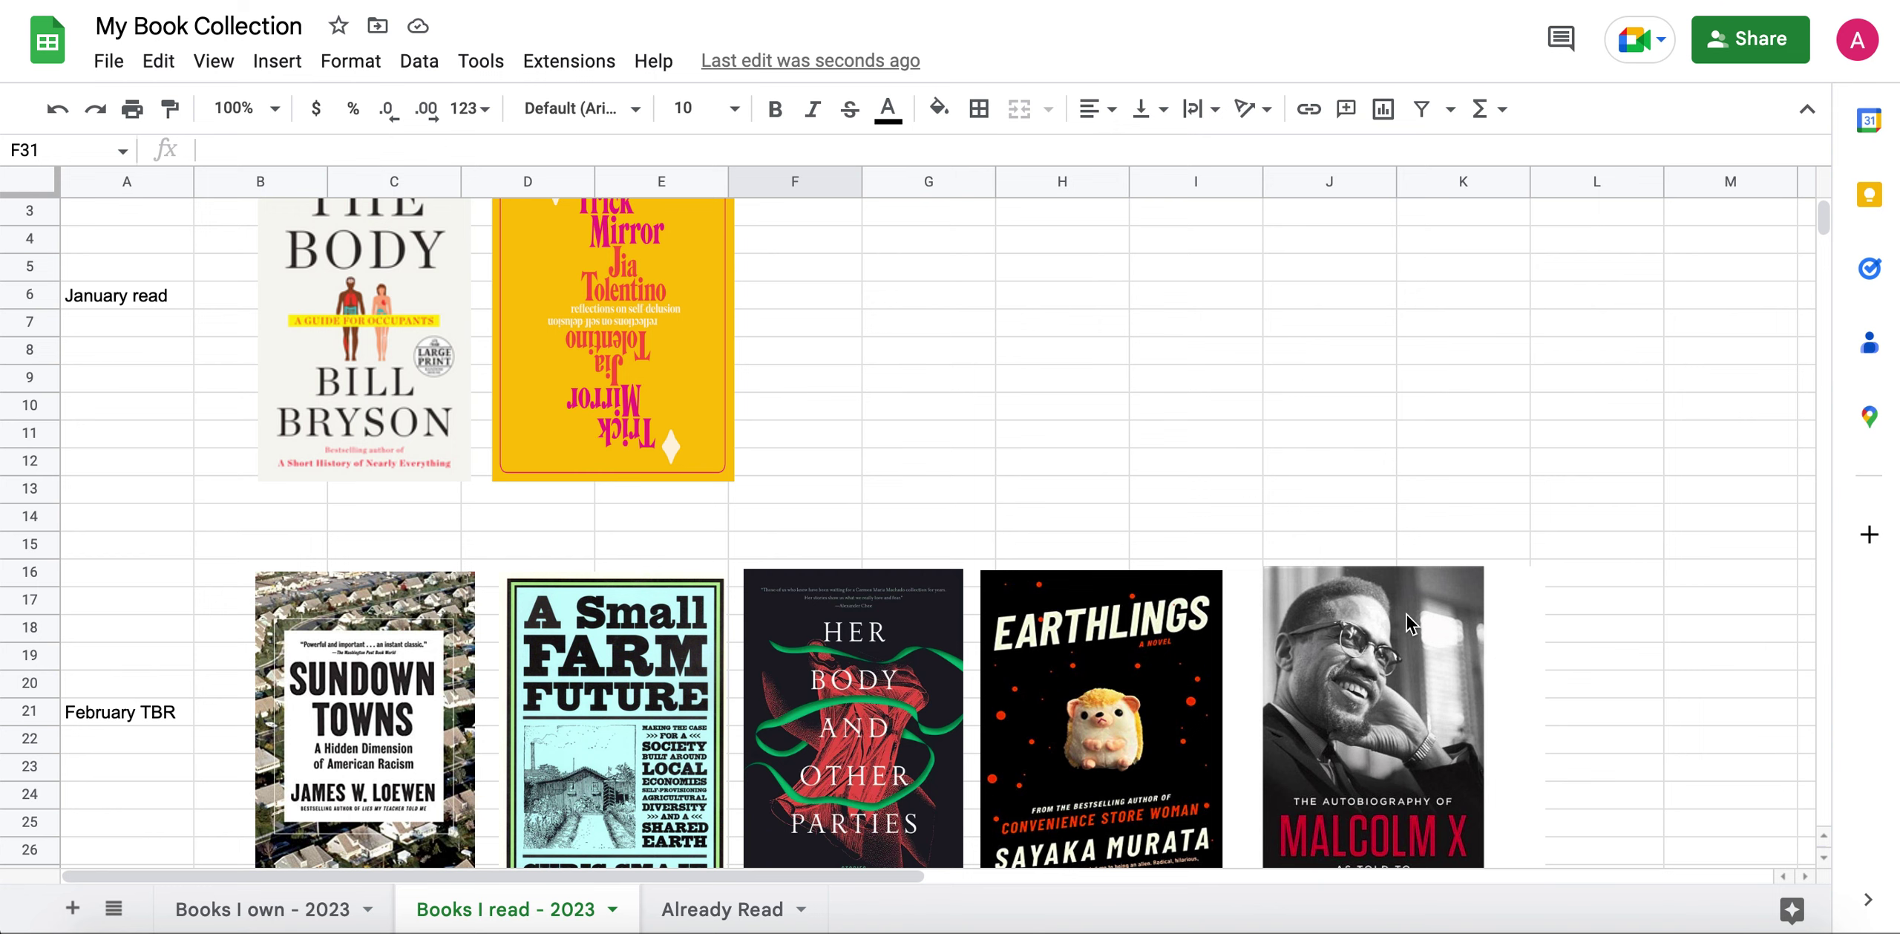
scroll(1407, 615, up, 1)
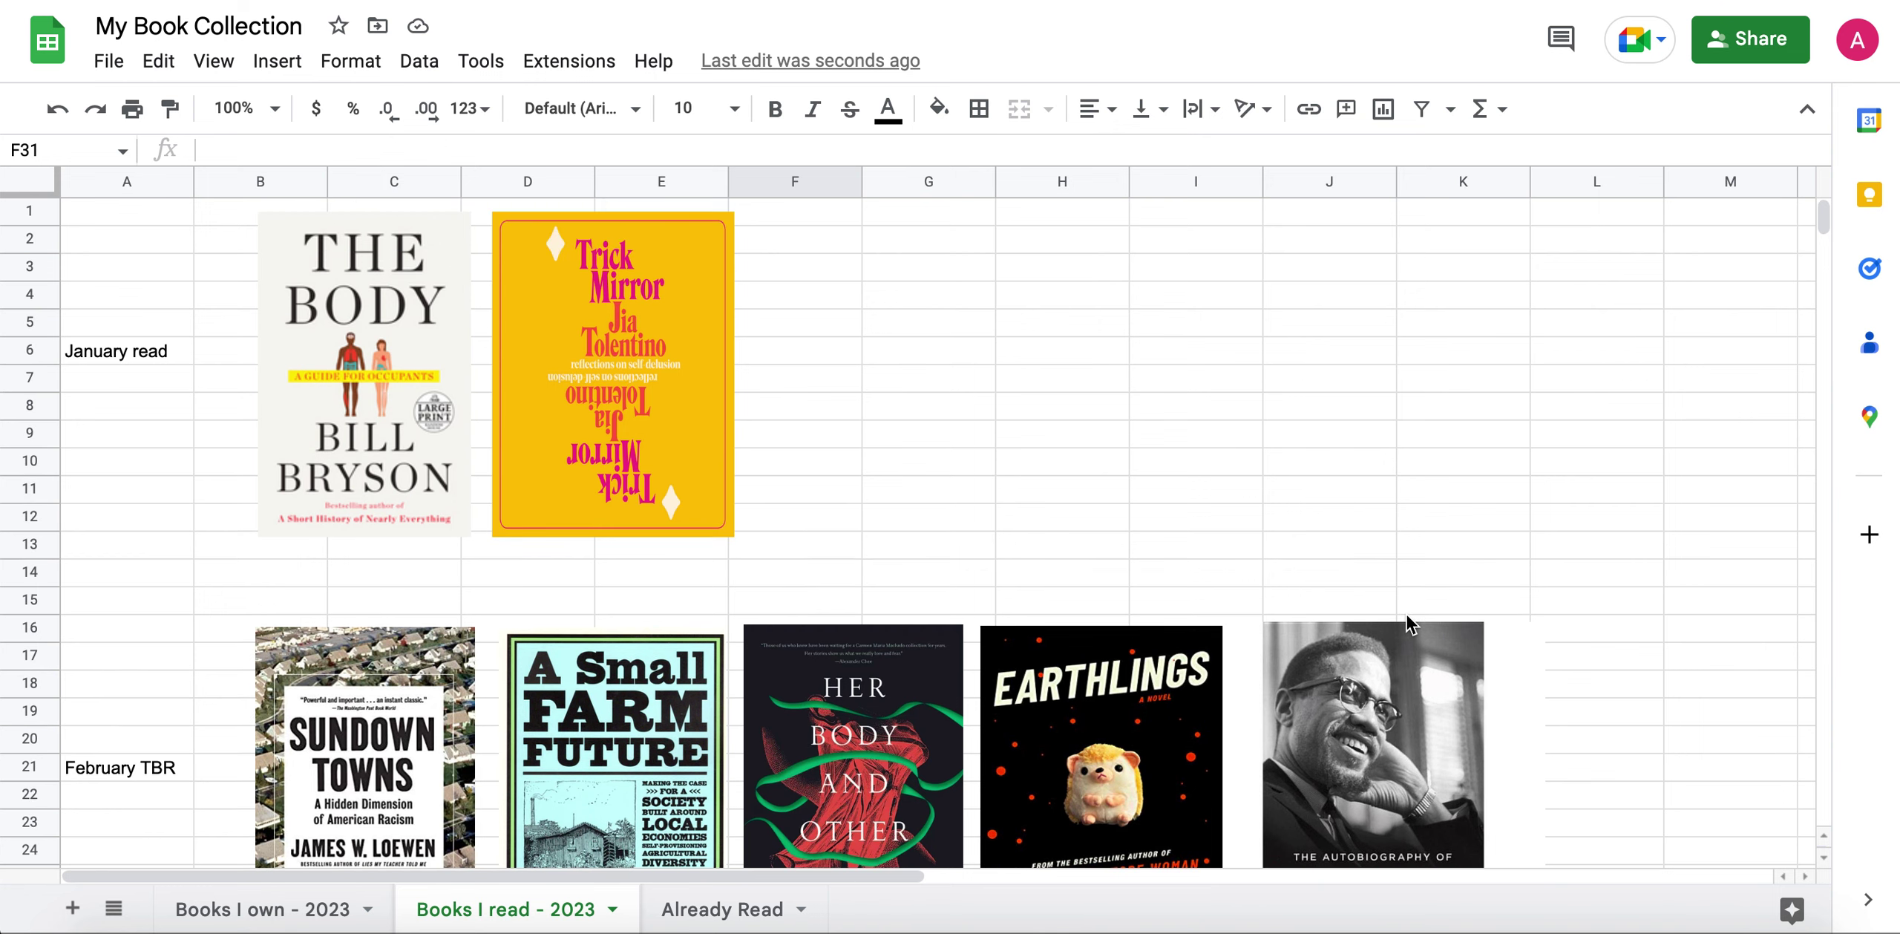